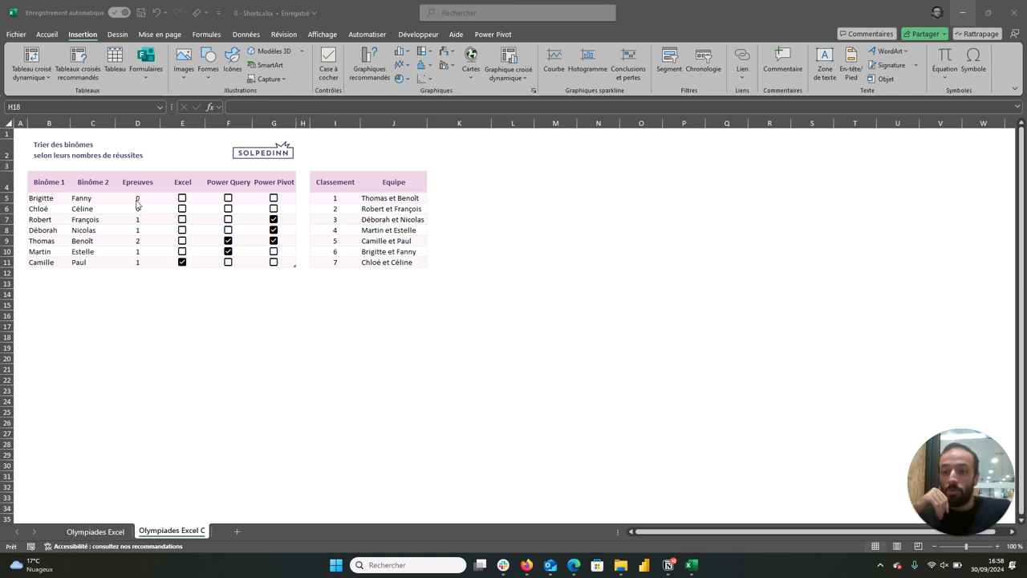
Review the Epreuves counts' sum and the TRIERPAR formula behind the Equipe list in J5
{"action": "left_click_drag", "start_coordinate": [137, 200], "coordinate": [146, 270]}
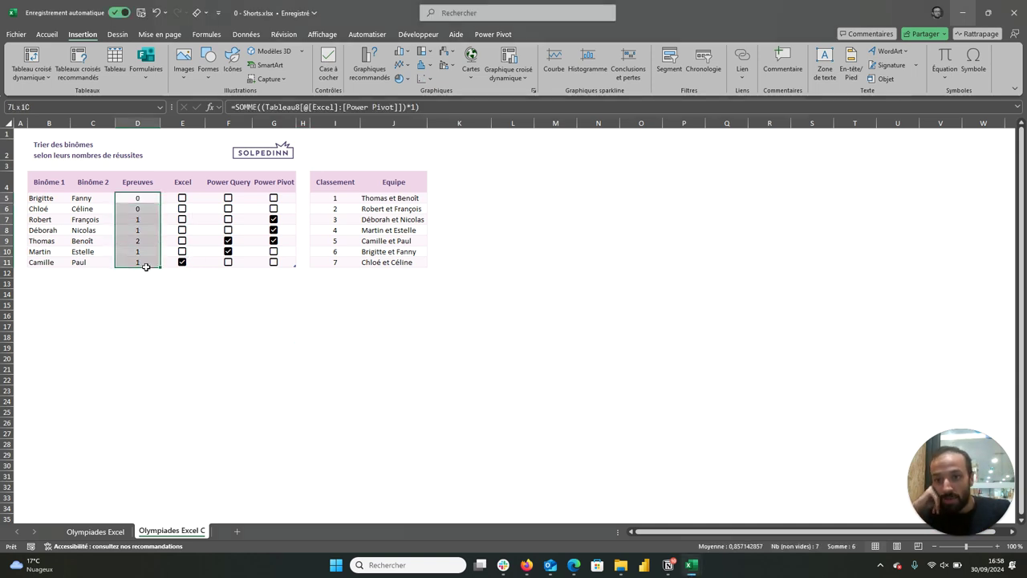
{"action": "left_click", "coordinate": [209, 314]}
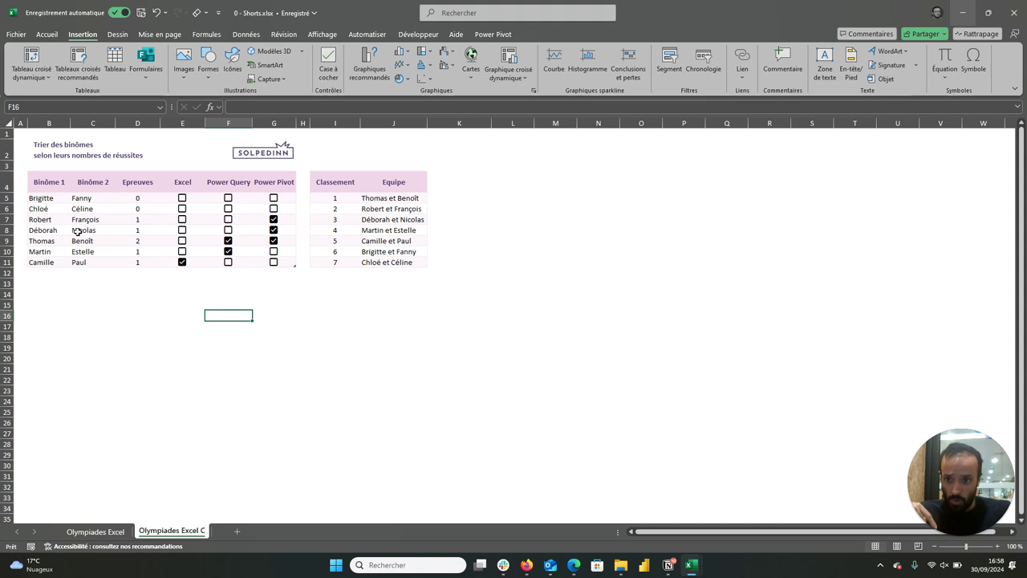
{"action": "left_click", "coordinate": [388, 199]}
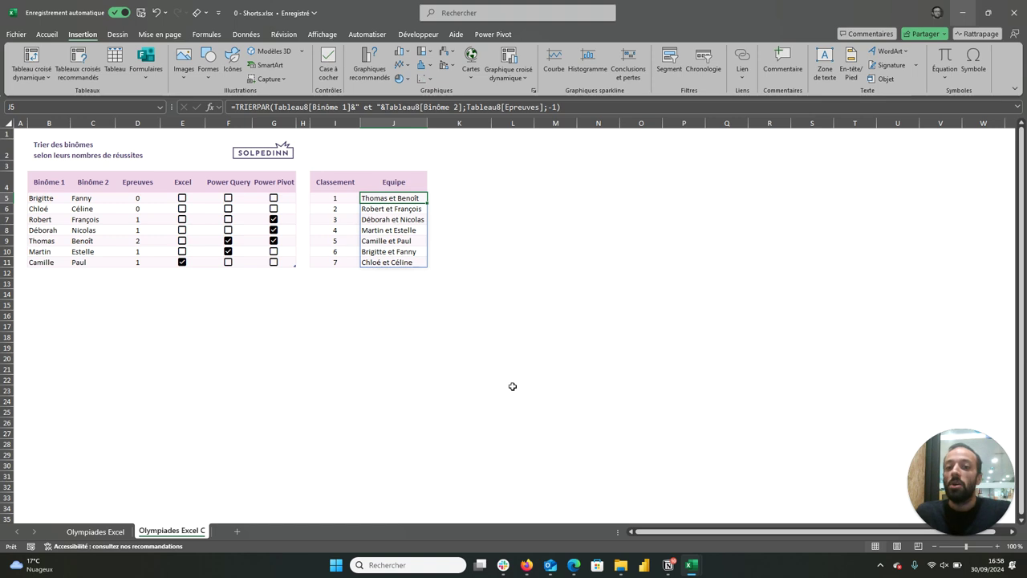
{"action": "left_click_drag", "start_coordinate": [42, 198], "coordinate": [80, 265]}
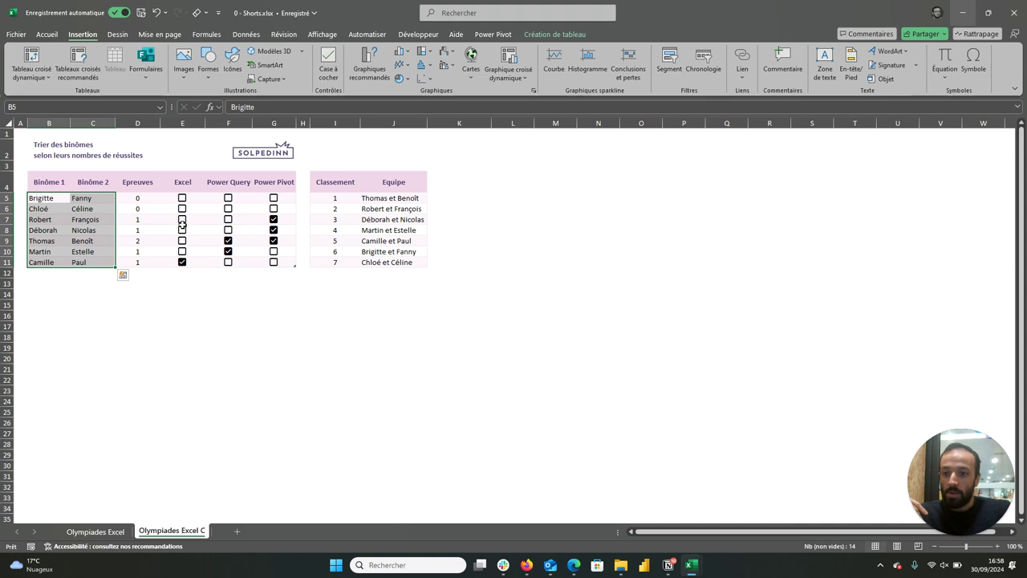
Tick the Excel box for the row 8 pair, then go to the Olympiades Excel sheet
{"action": "left_click", "coordinate": [183, 231]}
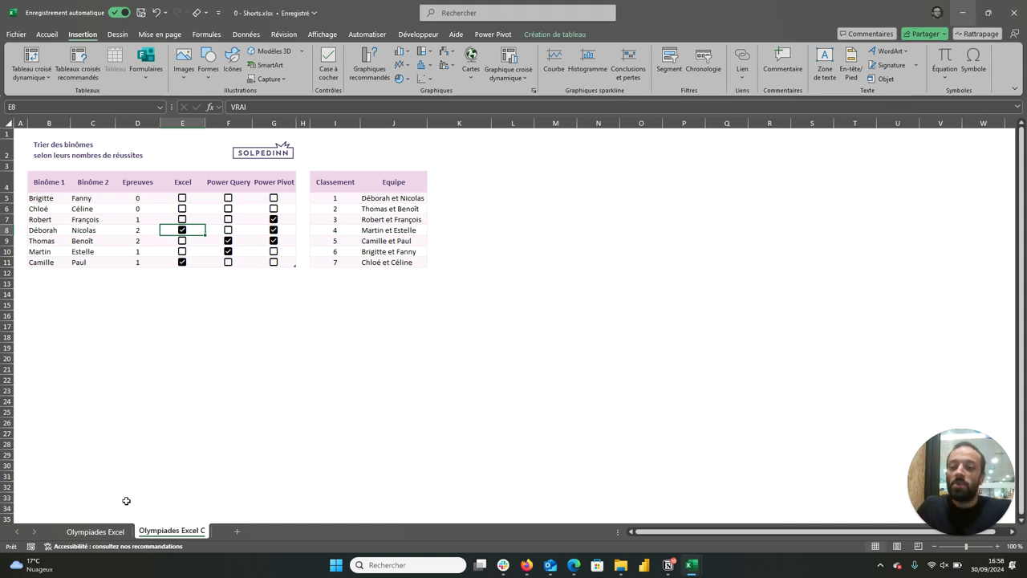
{"action": "left_click", "coordinate": [97, 534]}
{"action": "left_click", "coordinate": [376, 457]}
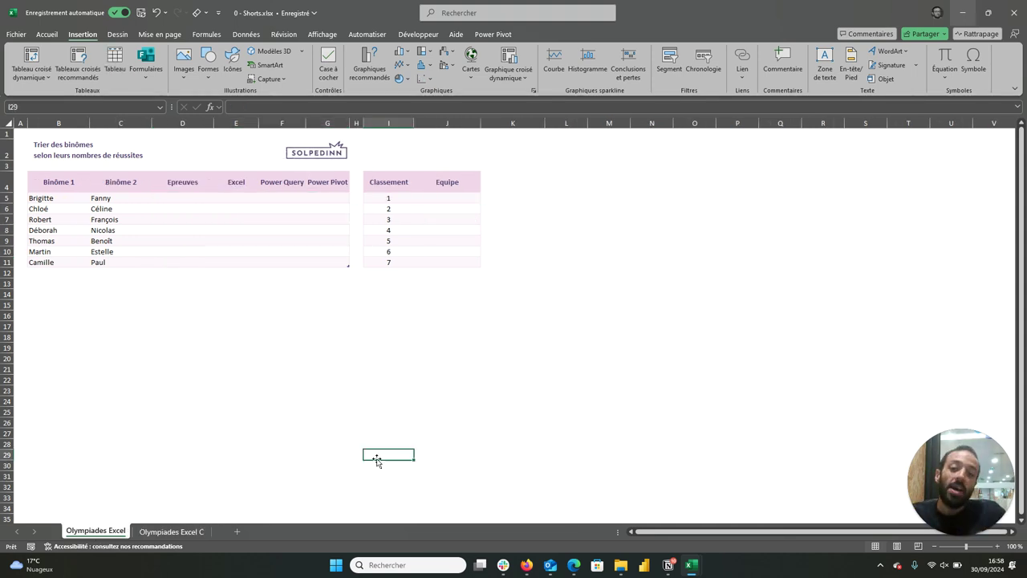
Select the pair names, the Classement numbers 1 to 7, then the empty E5:G11 event cells
{"action": "left_click_drag", "start_coordinate": [46, 199], "coordinate": [99, 260]}
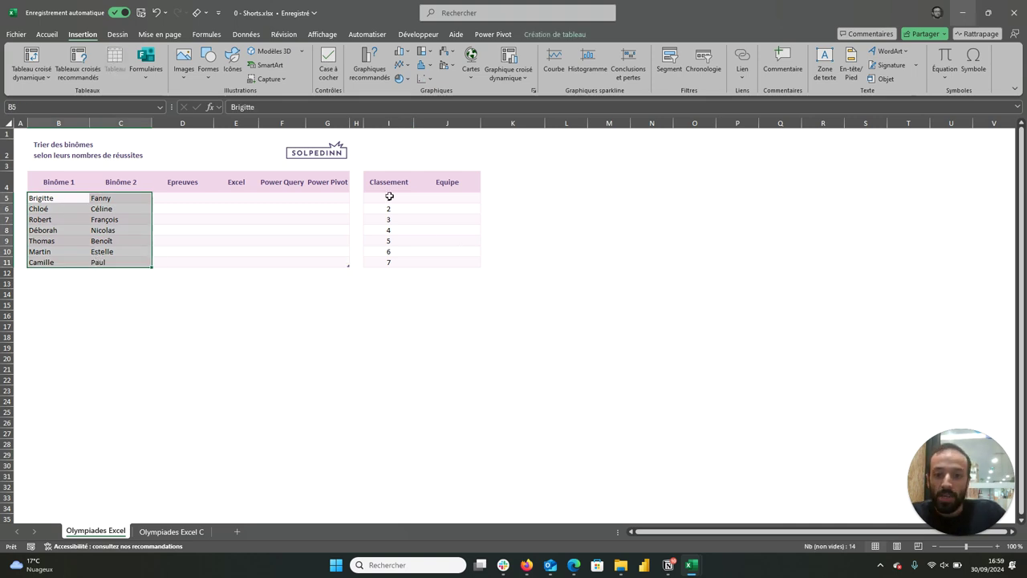
{"action": "left_click_drag", "start_coordinate": [389, 198], "coordinate": [391, 262]}
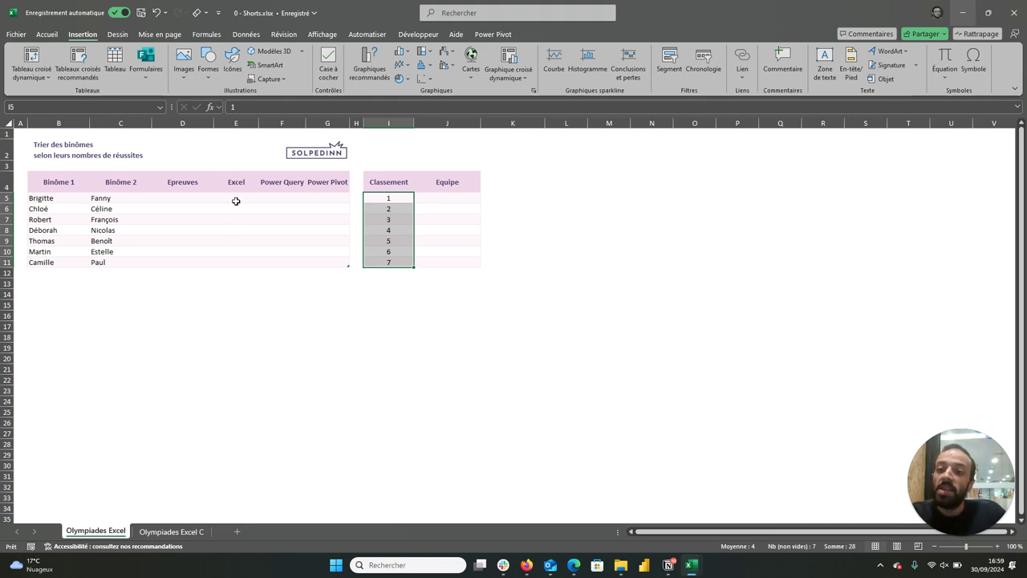
{"action": "left_click_drag", "start_coordinate": [236, 201], "coordinate": [316, 262]}
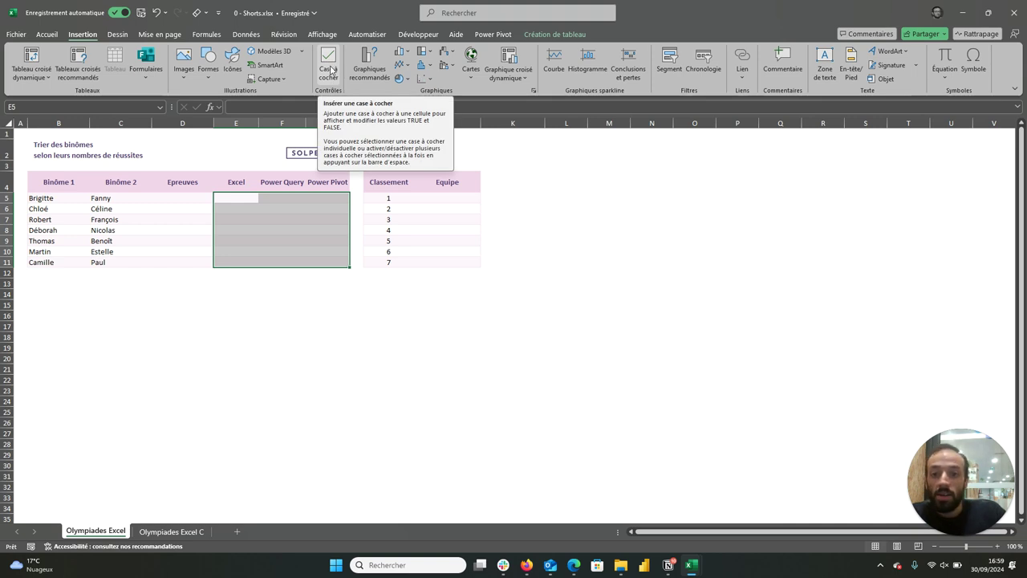
Insert checkboxes into E5:G11, then tick the first pair's Excel box in E5
{"action": "left_click", "coordinate": [332, 71]}
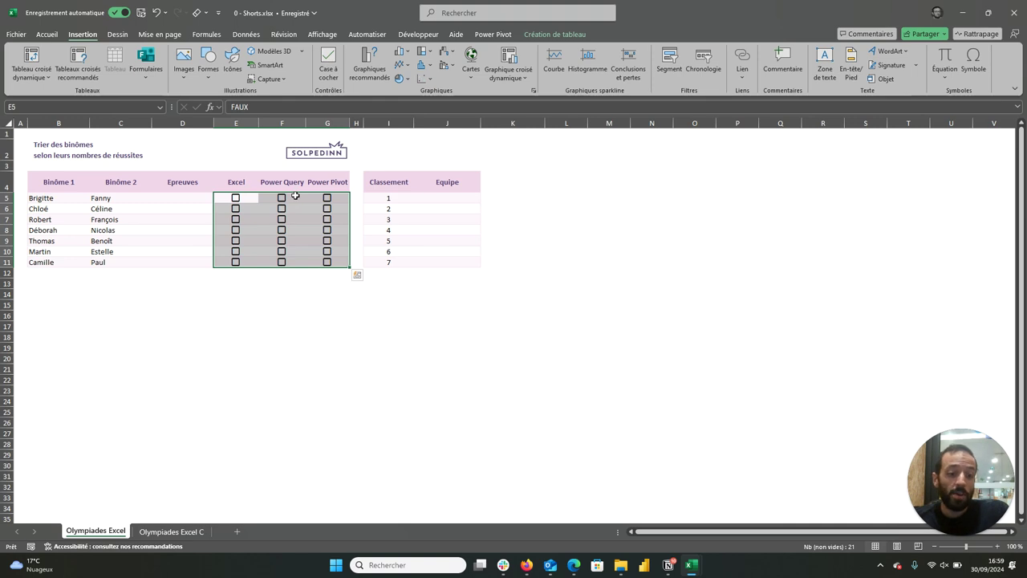
{"action": "left_click", "coordinate": [236, 337]}
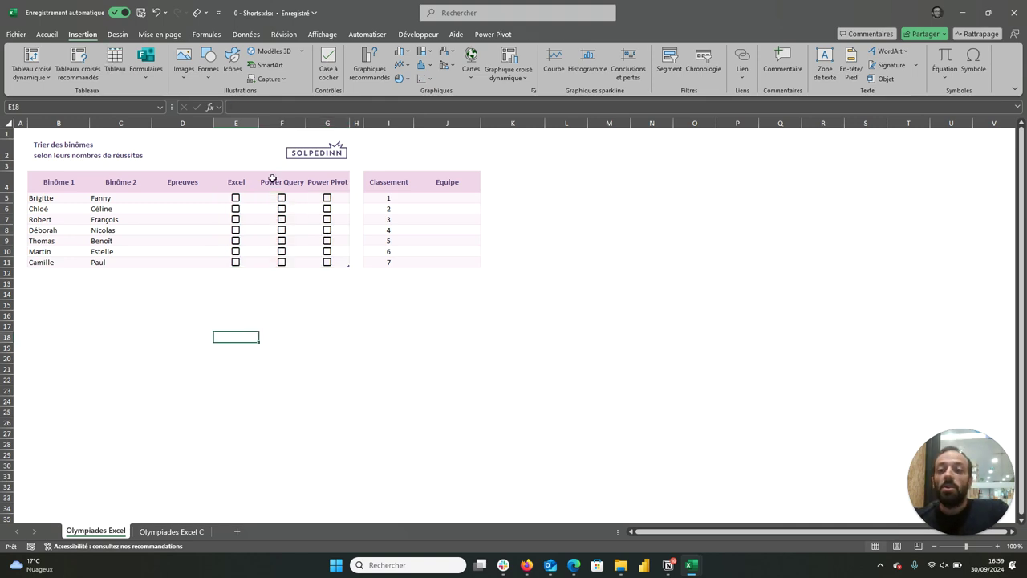
{"action": "left_click", "coordinate": [244, 197]}
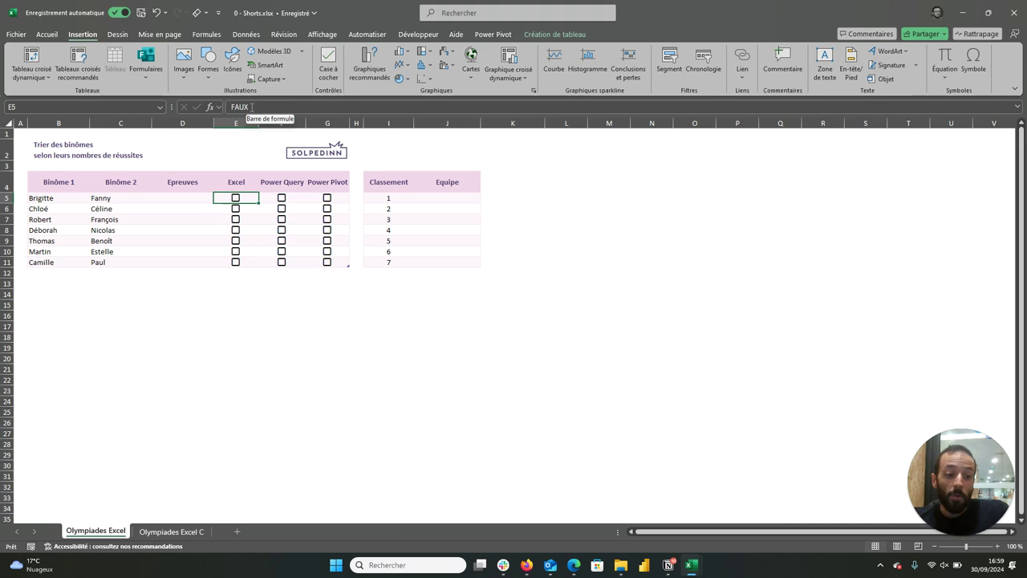
{"action": "left_click", "coordinate": [236, 199]}
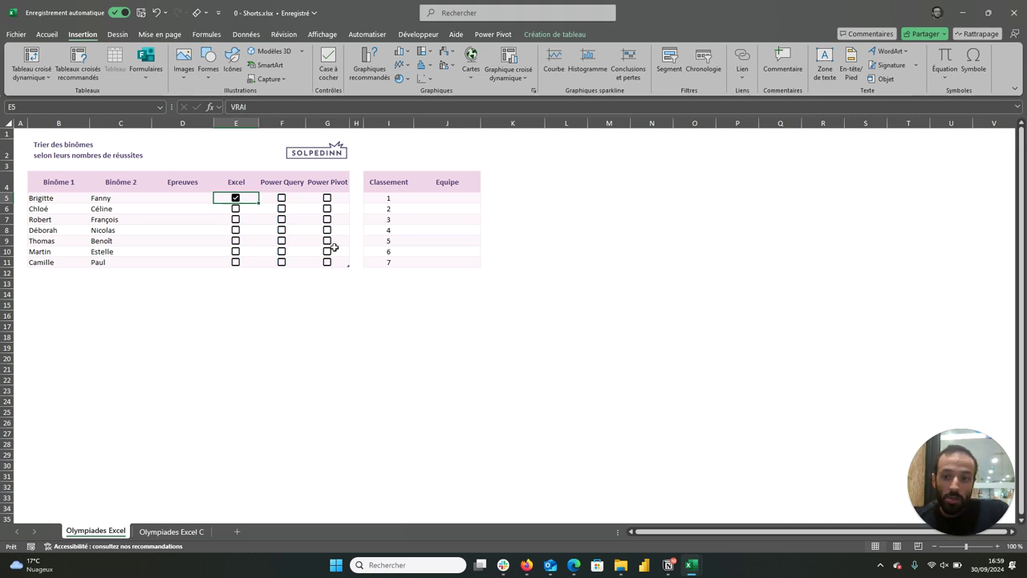
{"action": "left_click", "coordinate": [236, 197]}
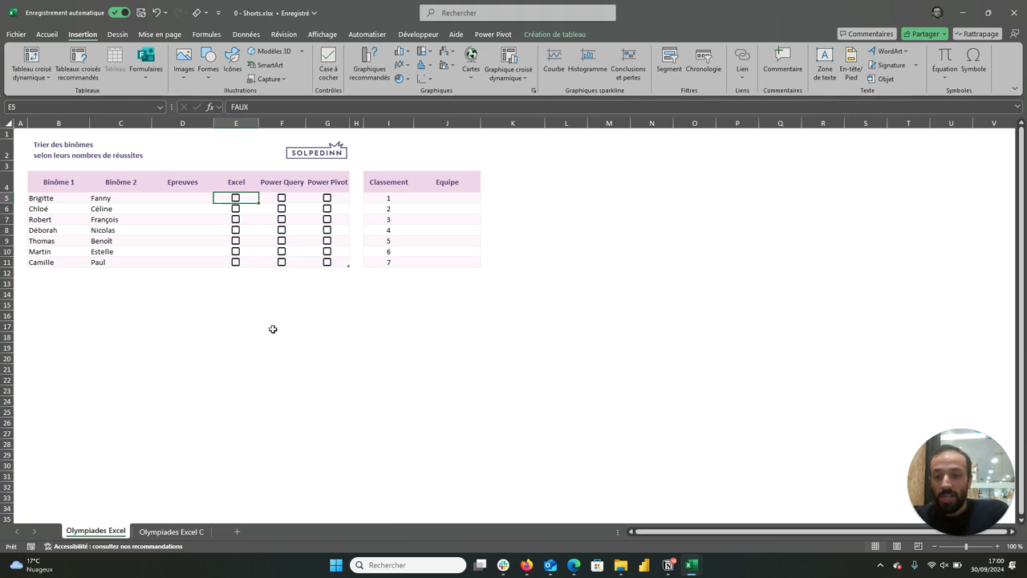
{"action": "left_click", "coordinate": [239, 291]}
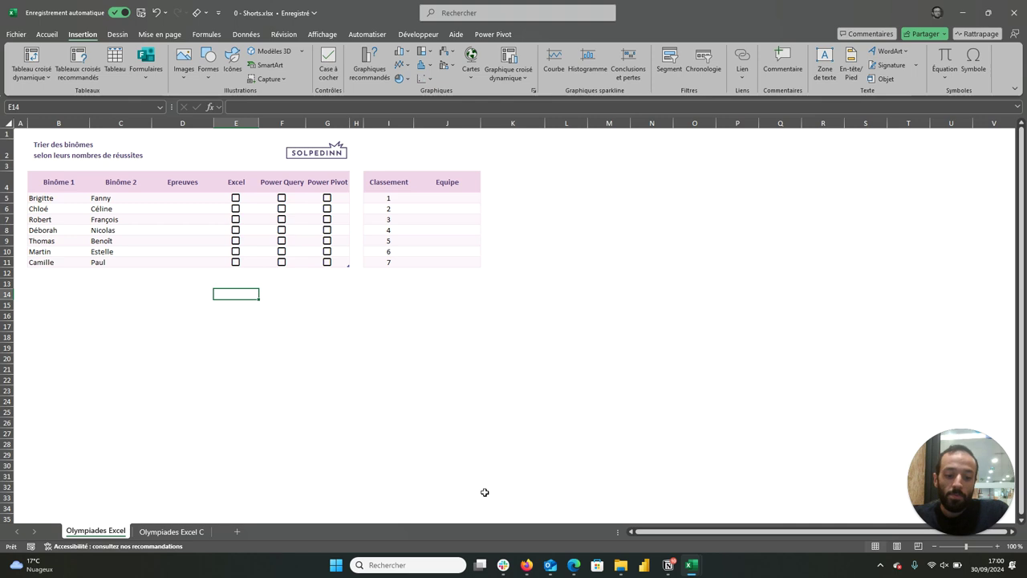
{"action": "left_click", "coordinate": [234, 283]}
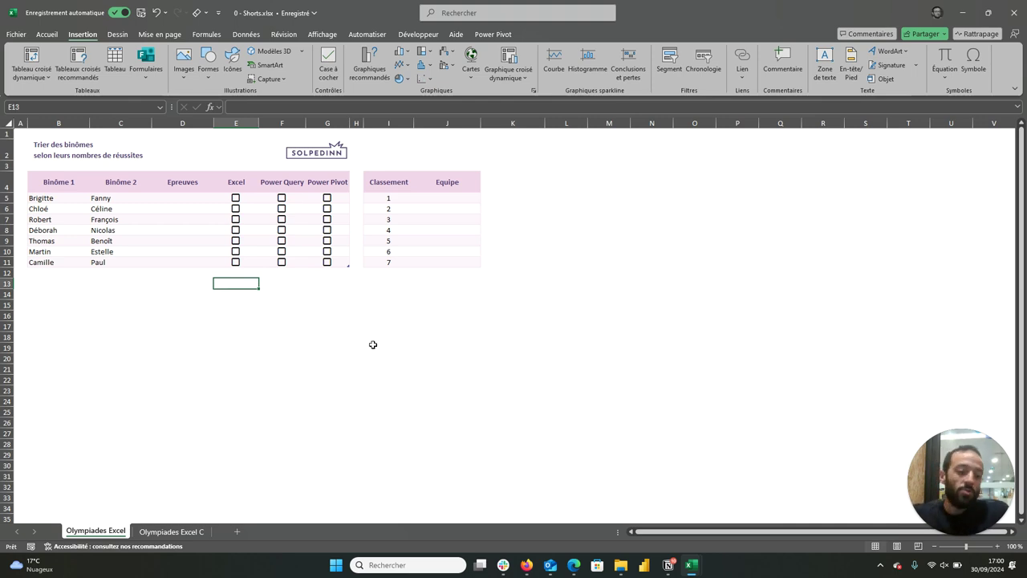
Test =VRAI*1 and =FAUX*1 below the table, returning 1 and 0
{"action": "type", "text": "="}
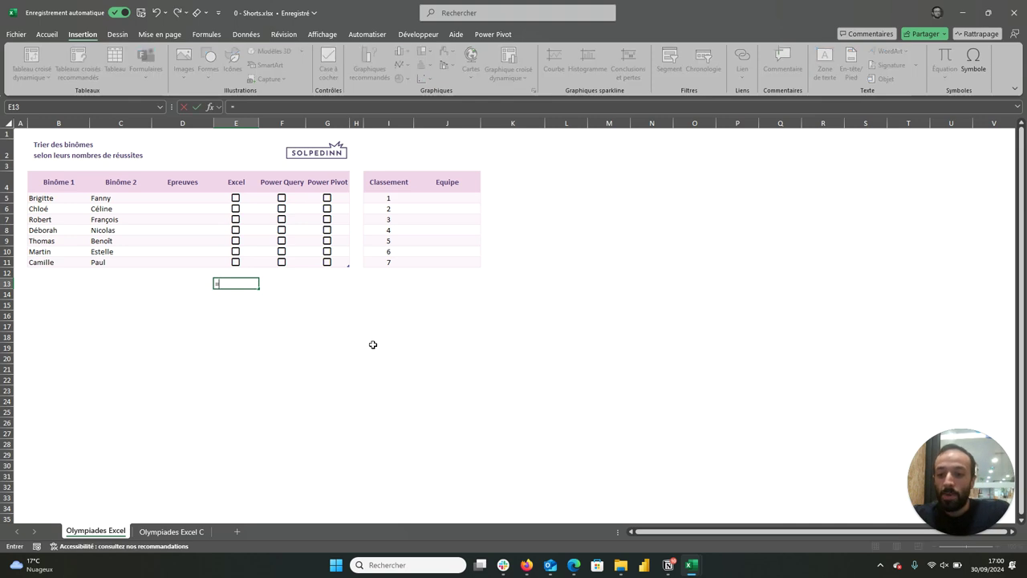
{"action": "type", "text": "vrai*1"}
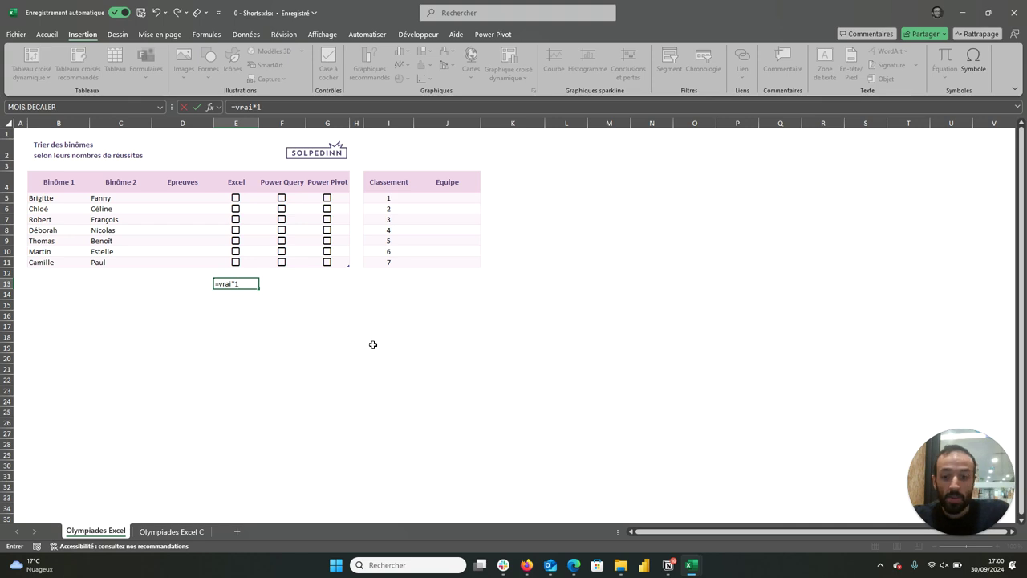
{"action": "key", "text": "Return"}
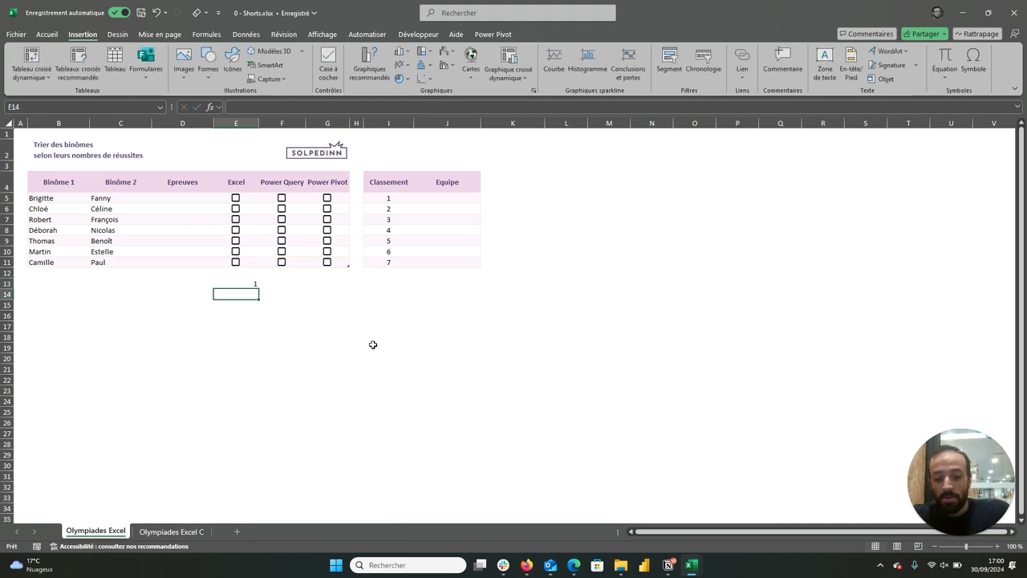
{"action": "type", "text": "=faux"}
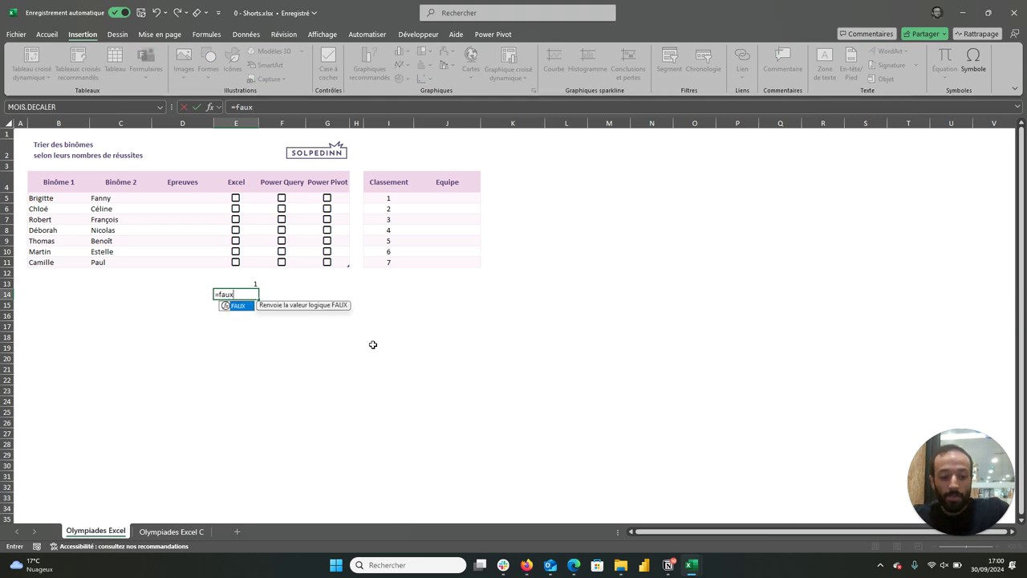
{"action": "type", "text": "*"}
{"action": "key", "text": "Return"}
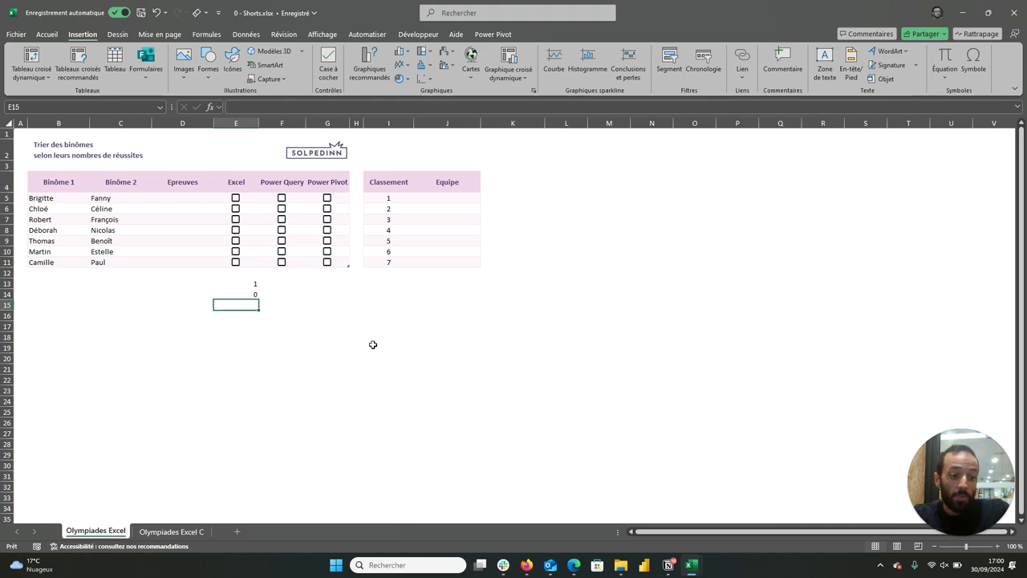
Clear the 1 and 0 test values from E13:E14
{"action": "key", "text": "Up"}
{"action": "key", "text": "Up"}
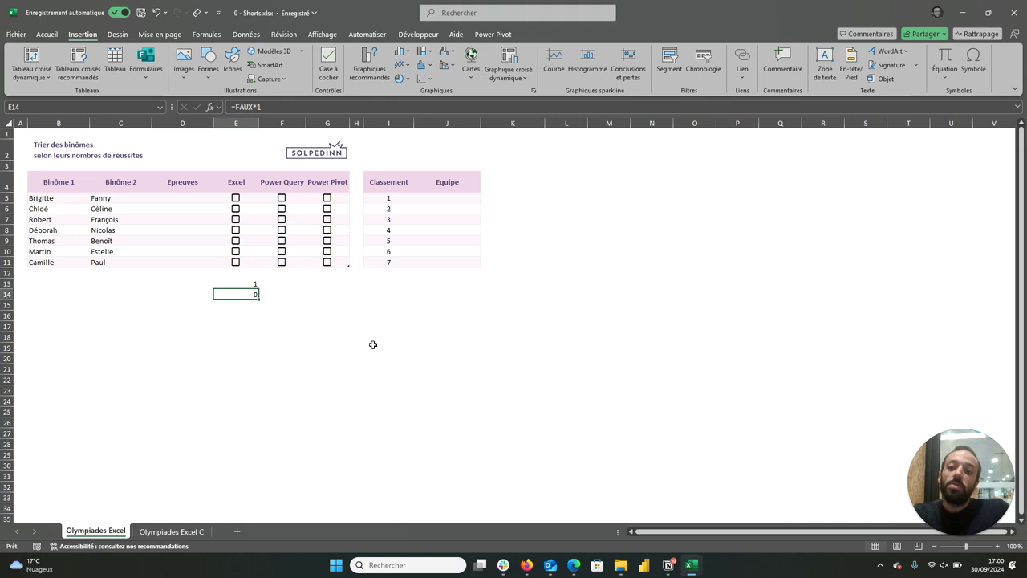
{"action": "key", "text": "Up"}
{"action": "key", "text": "Up"}
{"action": "key", "text": "Up"}
{"action": "key", "text": "Up"}
{"action": "key", "text": "Up"}
{"action": "key", "text": "Up"}
{"action": "key", "text": "Up"}
{"action": "key", "text": "Up"}
{"action": "key", "text": "shift+Right"}
{"action": "key", "text": "shift+Right"}
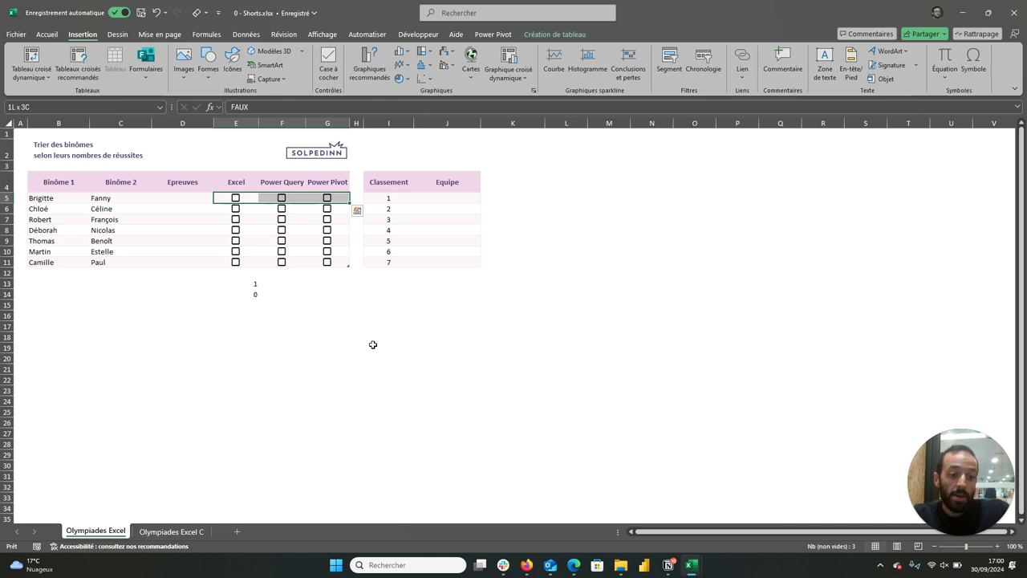
{"action": "key", "text": "Down"}
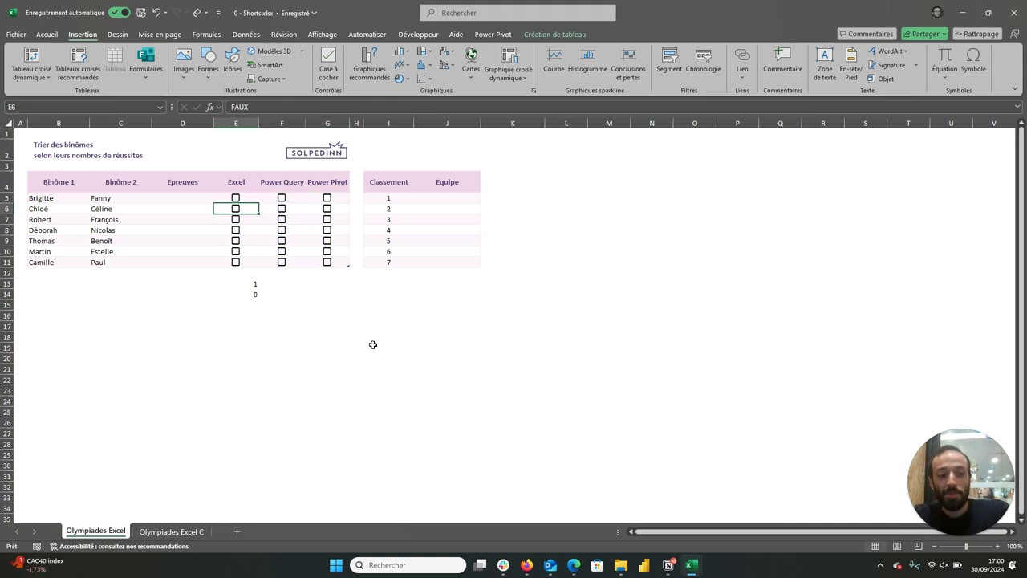
{"action": "key", "text": "Down"}
{"action": "key", "text": "Down"}
{"action": "key", "text": "Down"}
{"action": "key", "text": "Down"}
{"action": "key", "text": "Down"}
{"action": "key", "text": "Down"}
{"action": "key", "text": "Down"}
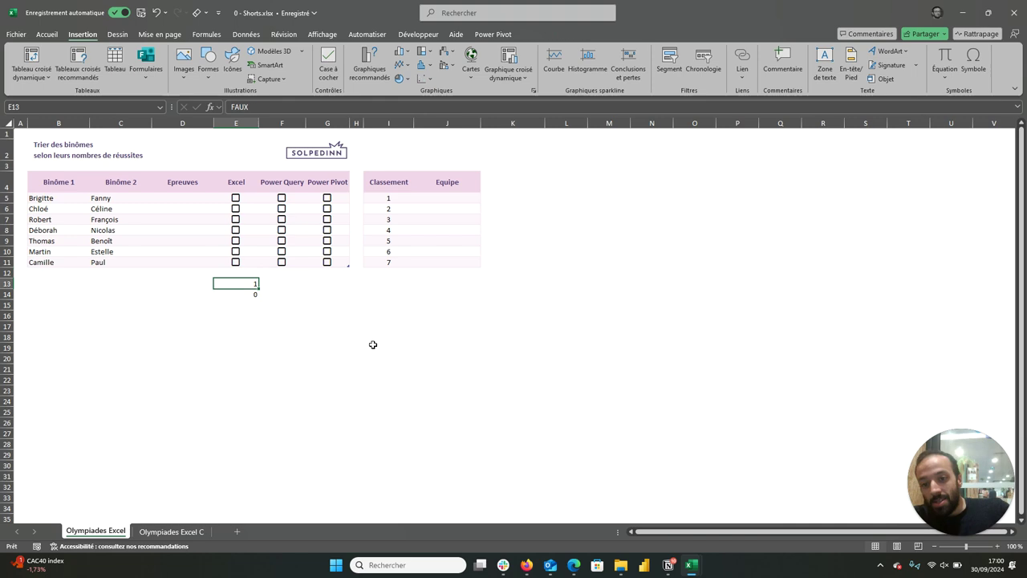
{"action": "key", "text": "shift+Down"}
{"action": "key", "text": "Delete"}
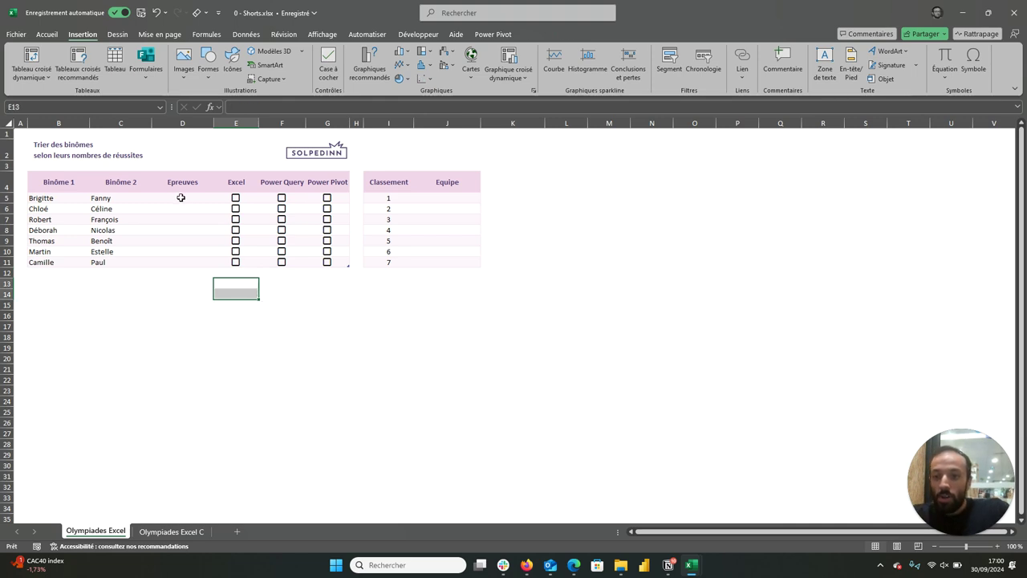
Enter =SOMME((Tableau83[@[Excel]:[Power Pivot]])*1) in D5 to fill the Epreuves column
{"action": "left_click", "coordinate": [181, 197]}
{"action": "type", "text": "=so"}
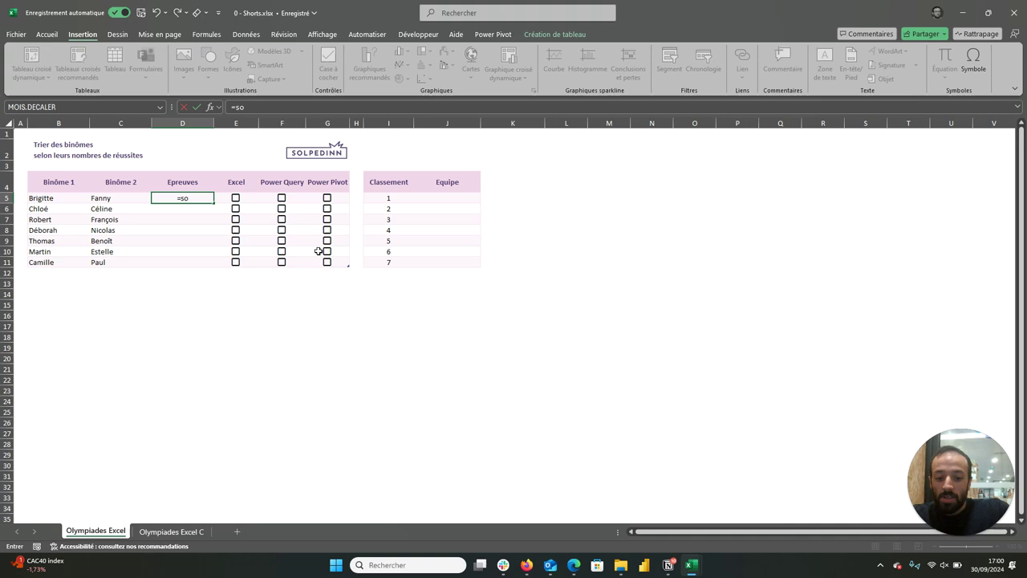
{"action": "type", "text": "mme(("}
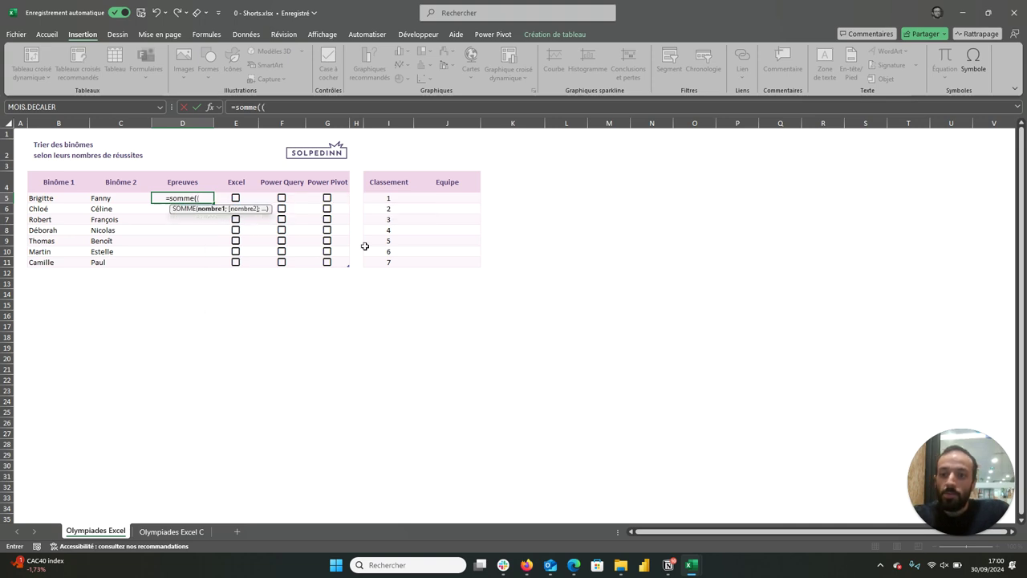
{"action": "left_click", "coordinate": [245, 197]}
{"action": "left_click_drag", "start_coordinate": [245, 197], "coordinate": [325, 193]}
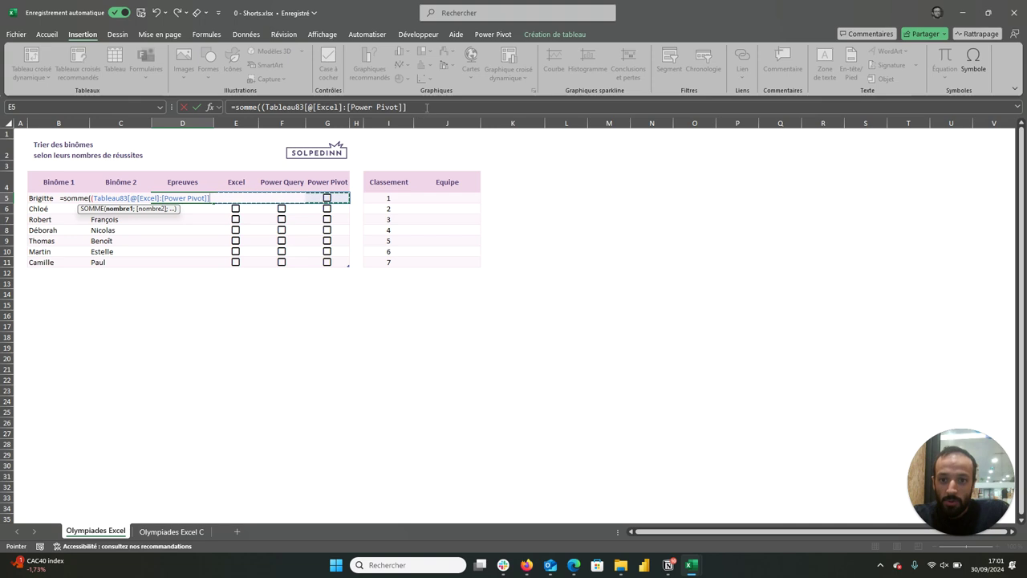
{"action": "left_click", "coordinate": [426, 106]}
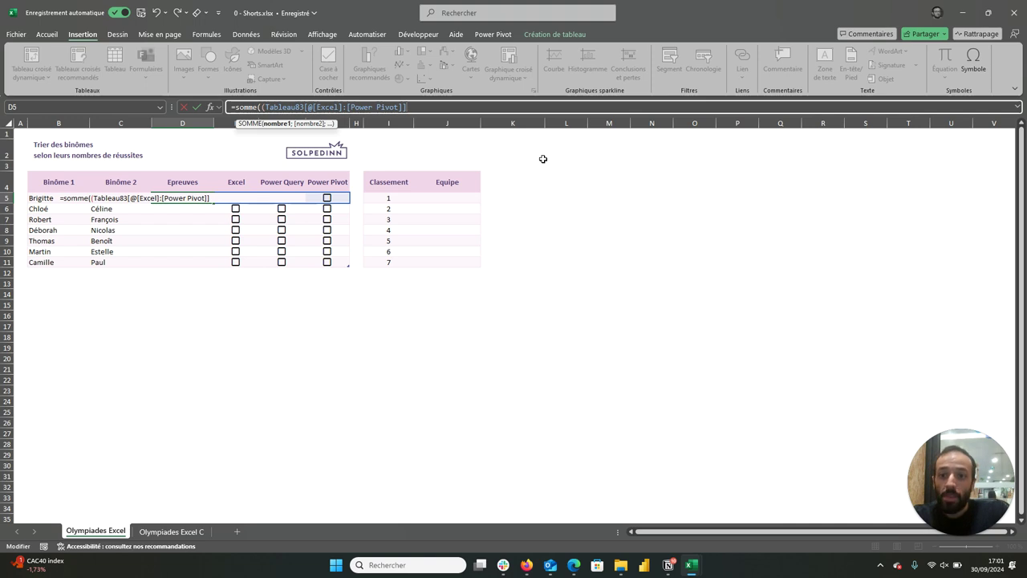
{"action": "type", "text": ")*1)"}
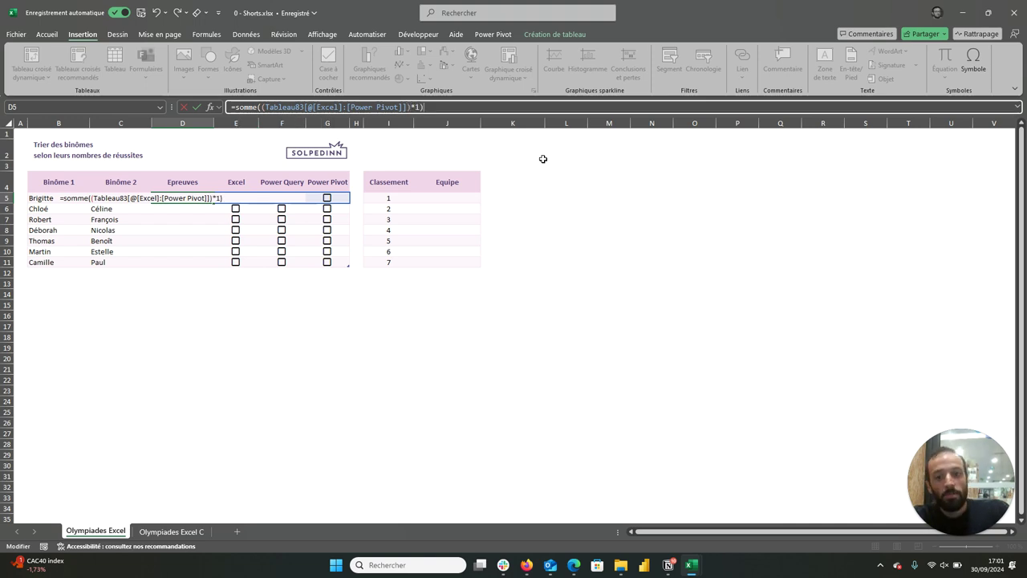
{"action": "key", "text": "Return"}
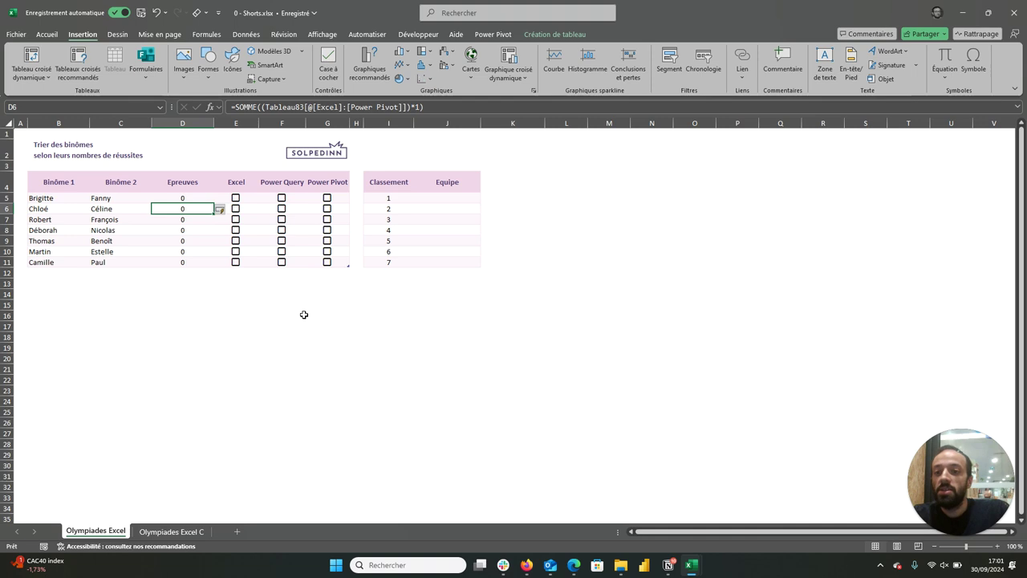
{"action": "left_click", "coordinate": [294, 337]}
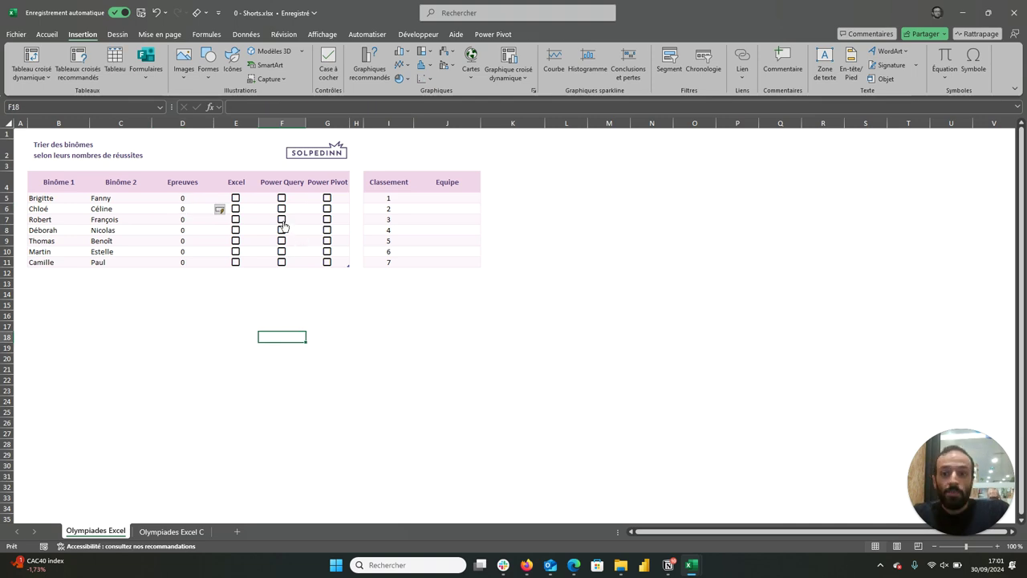
{"action": "left_click", "coordinate": [282, 220]}
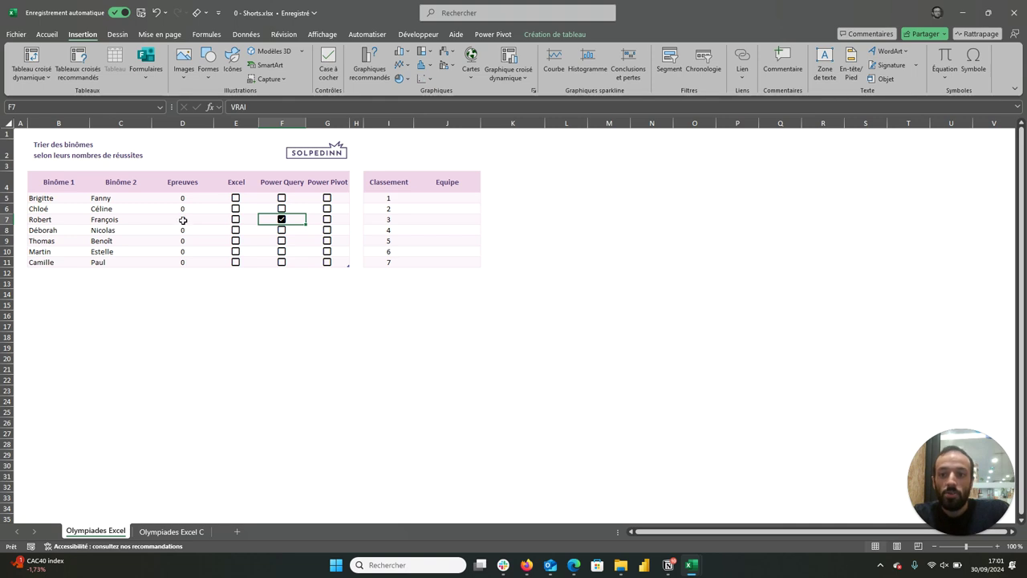
{"action": "left_click", "coordinate": [328, 220]}
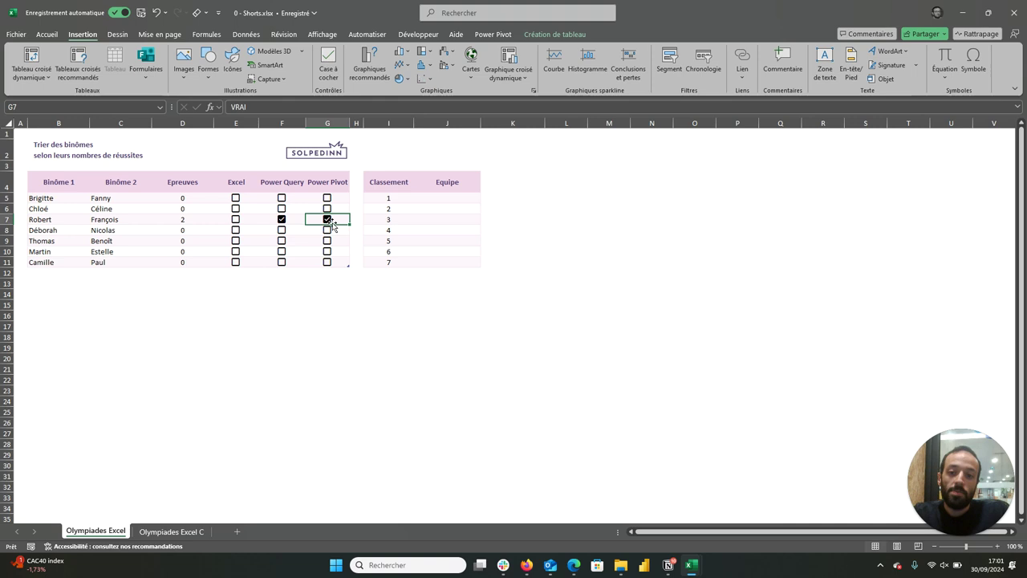
{"action": "left_click", "coordinate": [327, 223]}
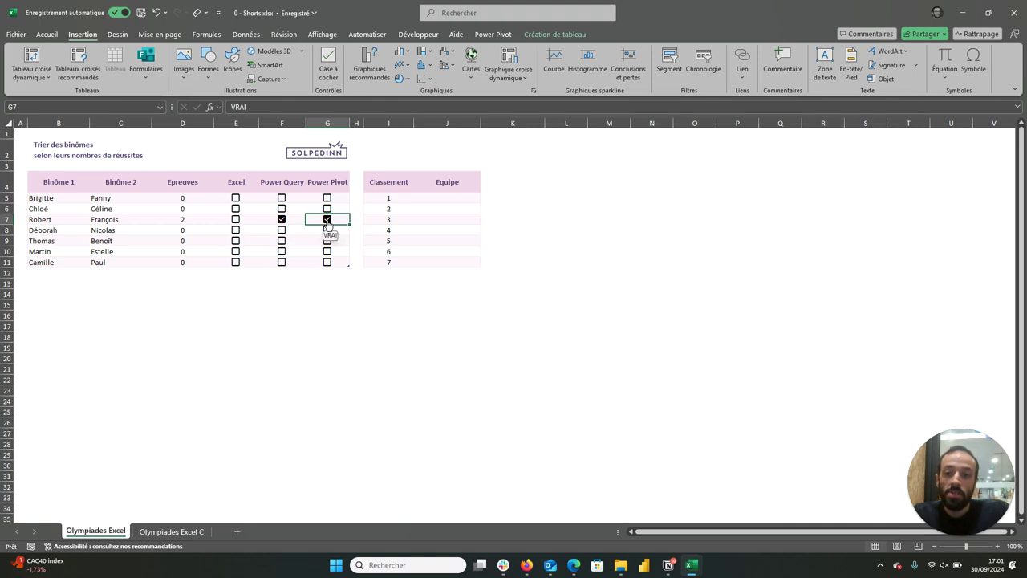
{"action": "left_click", "coordinate": [281, 219]}
{"action": "left_click", "coordinate": [390, 376]}
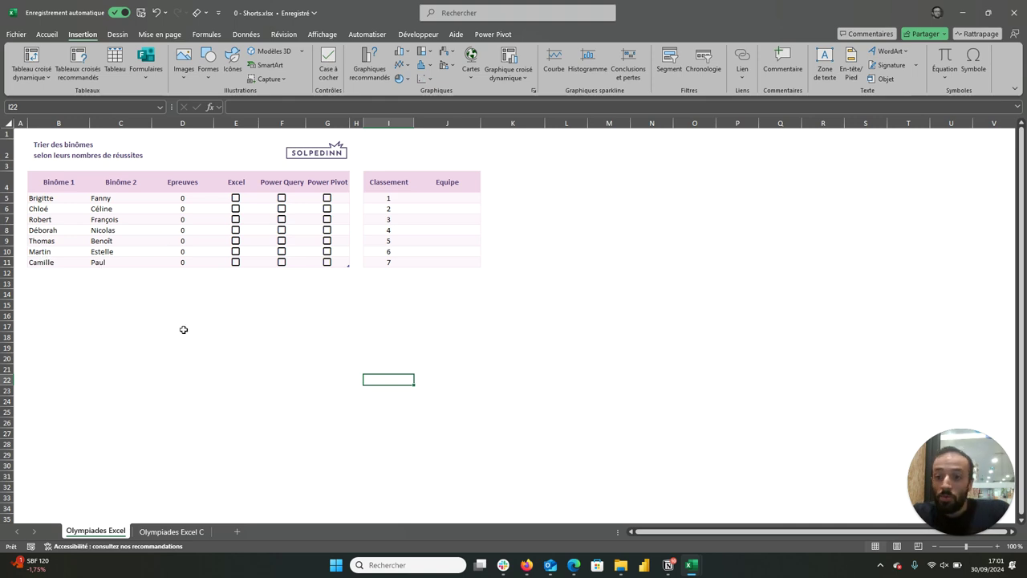
{"action": "left_click", "coordinate": [453, 197]}
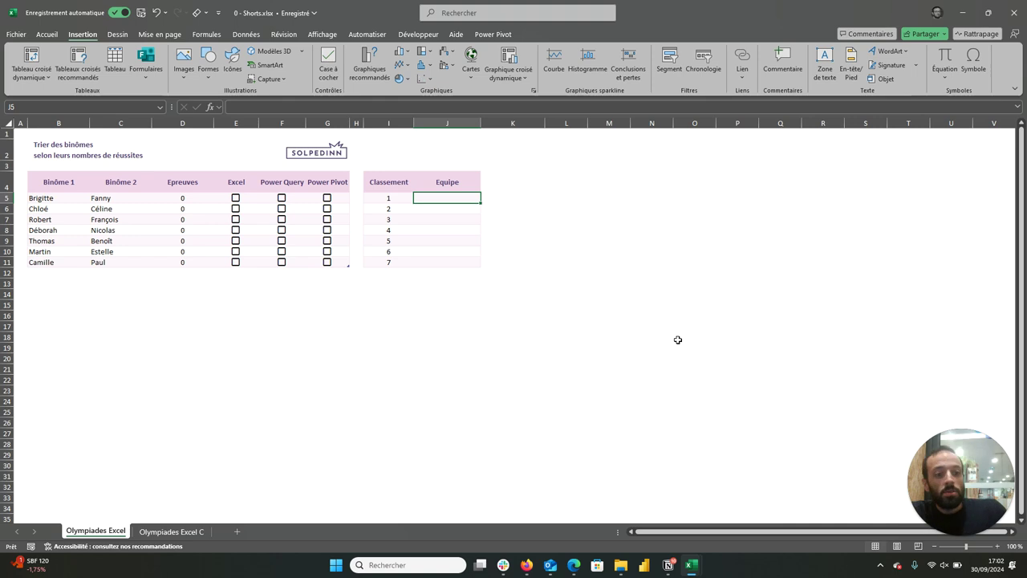
{"action": "left_click", "coordinate": [182, 532]}
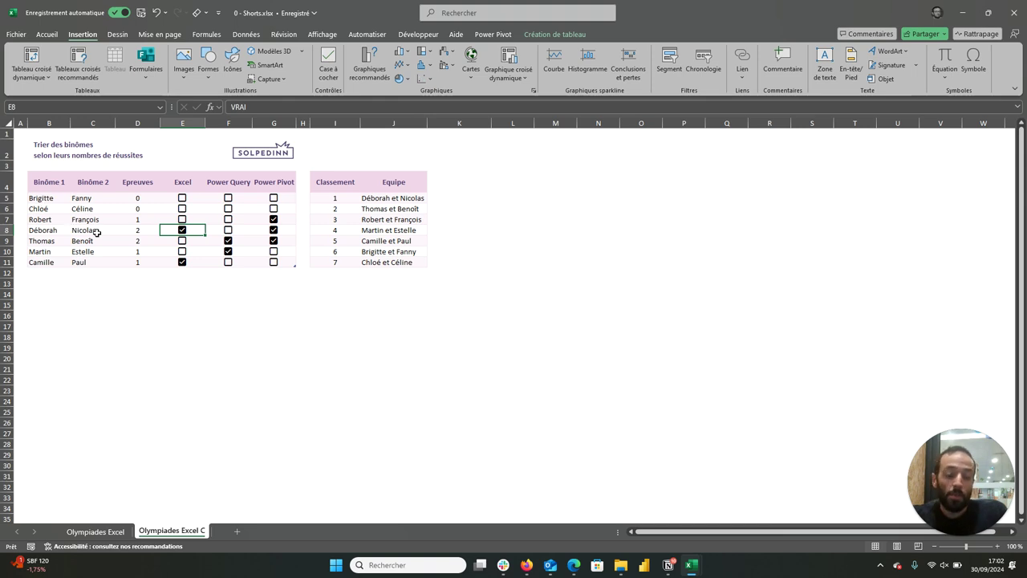
{"action": "left_click", "coordinate": [92, 533]}
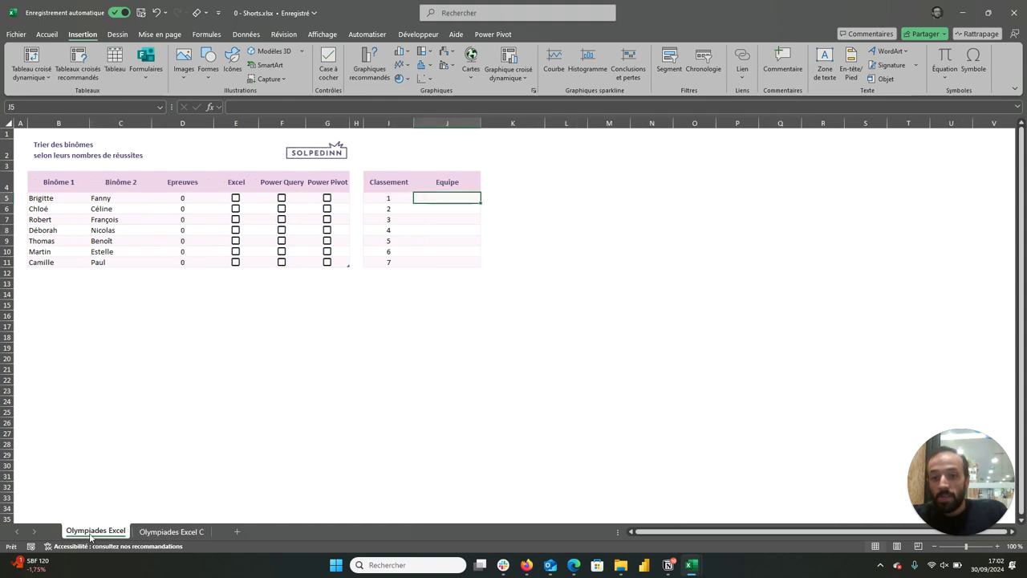
{"action": "left_click", "coordinate": [566, 196]}
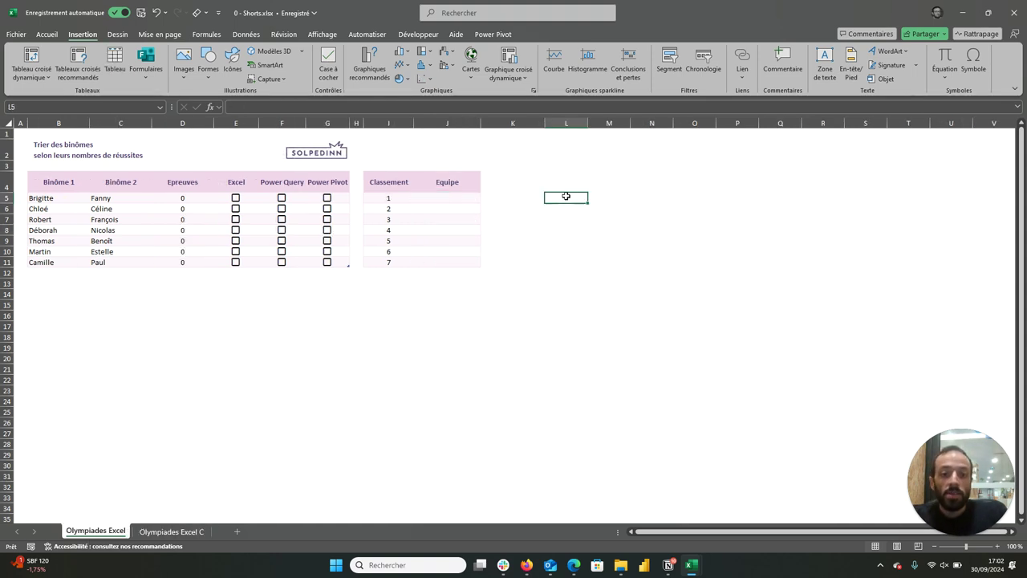
Build a test formula in L5 joining Binôme 1 and Binôme 2 names with a space
{"action": "type", "text": "="}
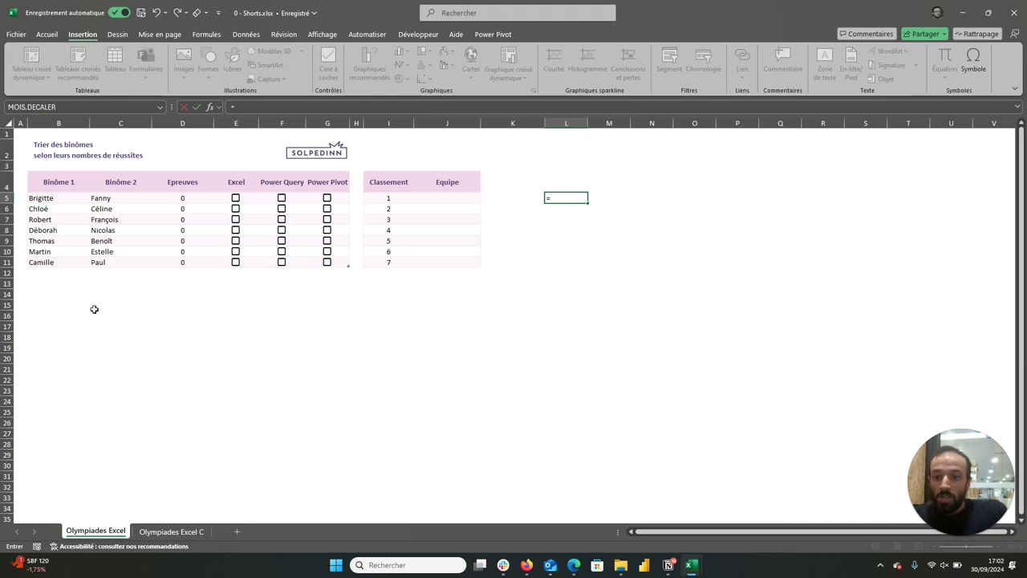
{"action": "left_click_drag", "start_coordinate": [42, 197], "coordinate": [46, 261]}
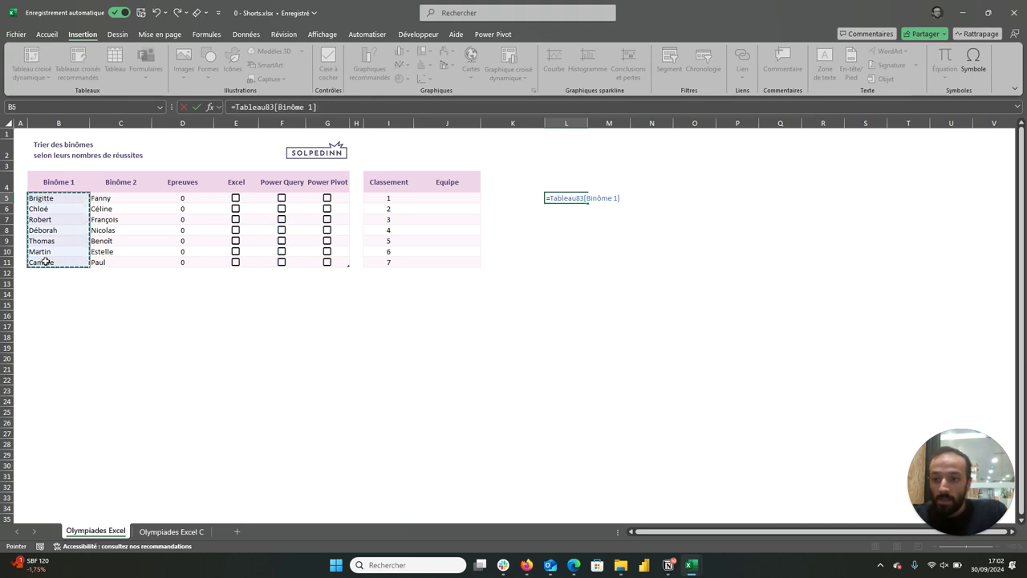
{"action": "key", "text": "Return"}
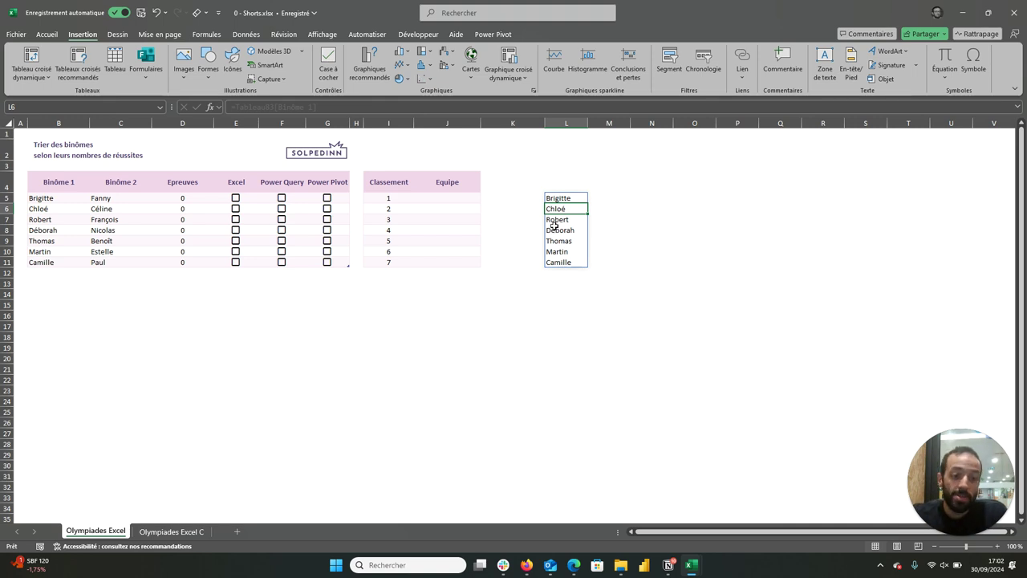
{"action": "left_click", "coordinate": [560, 198]}
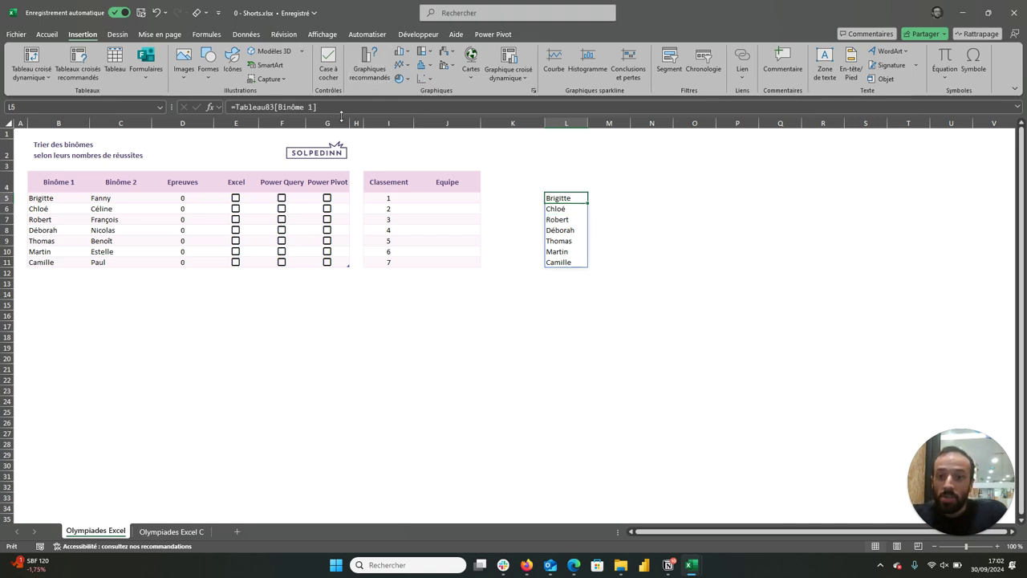
{"action": "left_click", "coordinate": [342, 111]}
{"action": "type", "text": "&"}
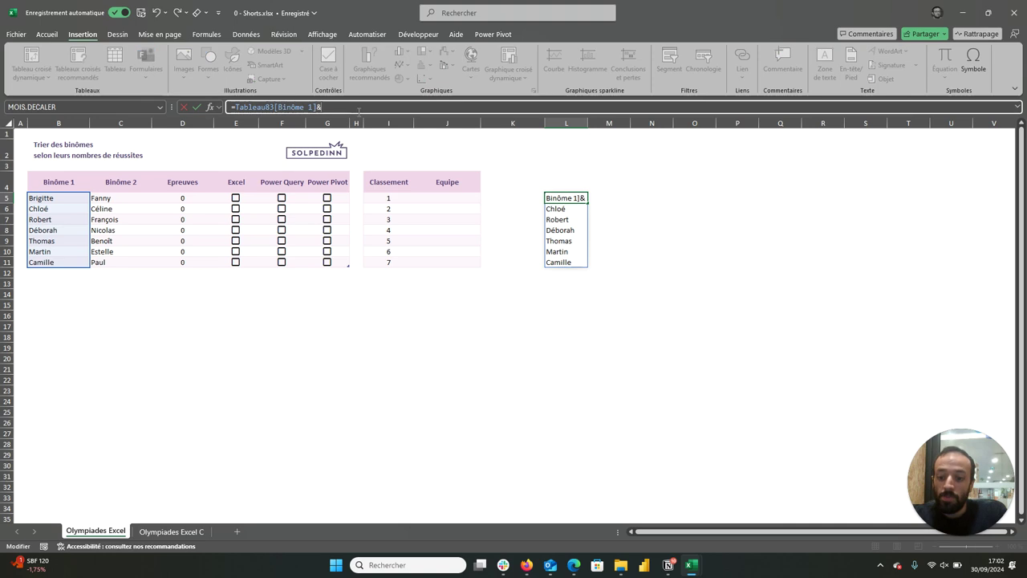
{"action": "type", "text": "\""}
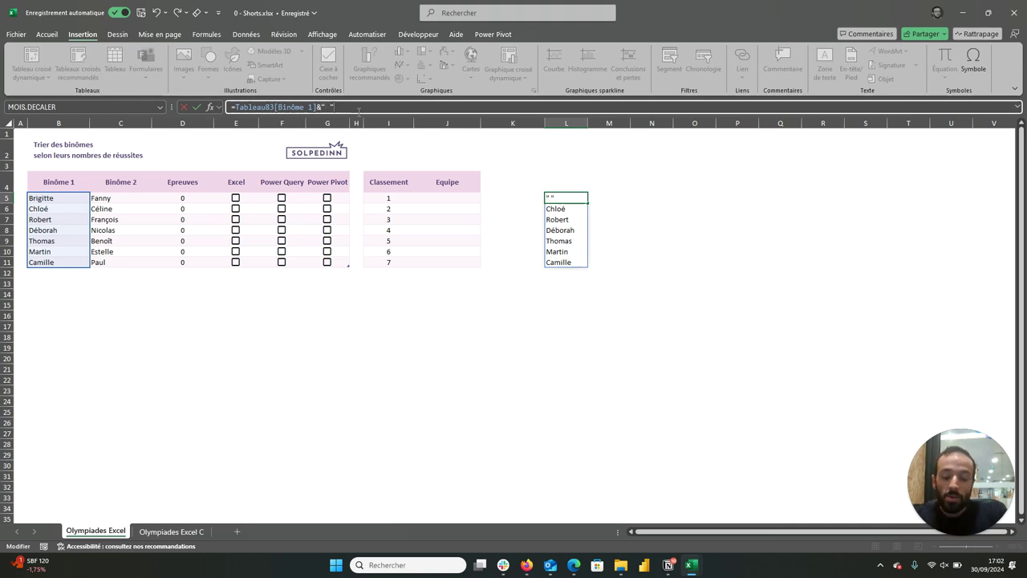
{"action": "left_click_drag", "start_coordinate": [98, 198], "coordinate": [97, 262]}
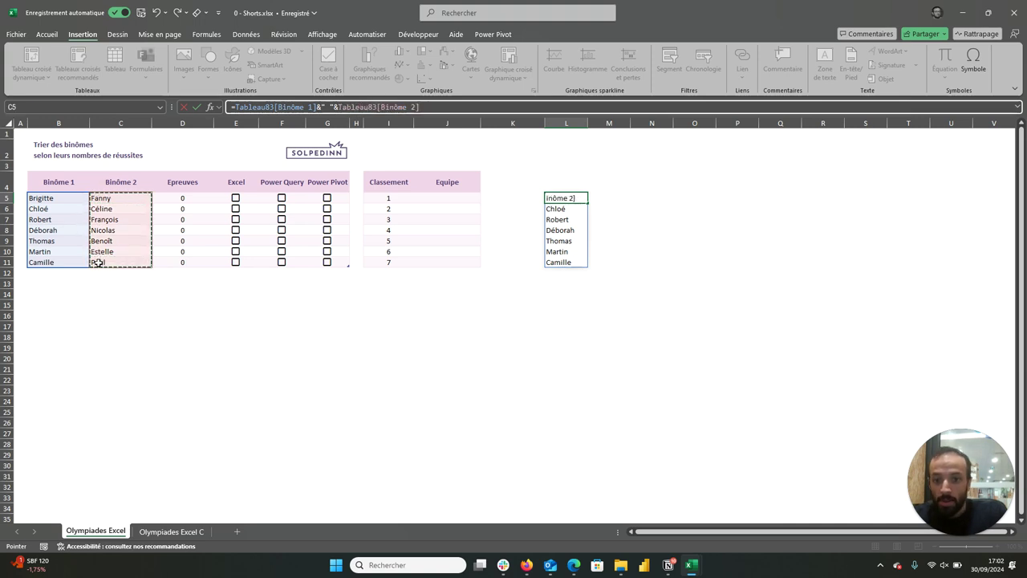
{"action": "key", "text": "Return"}
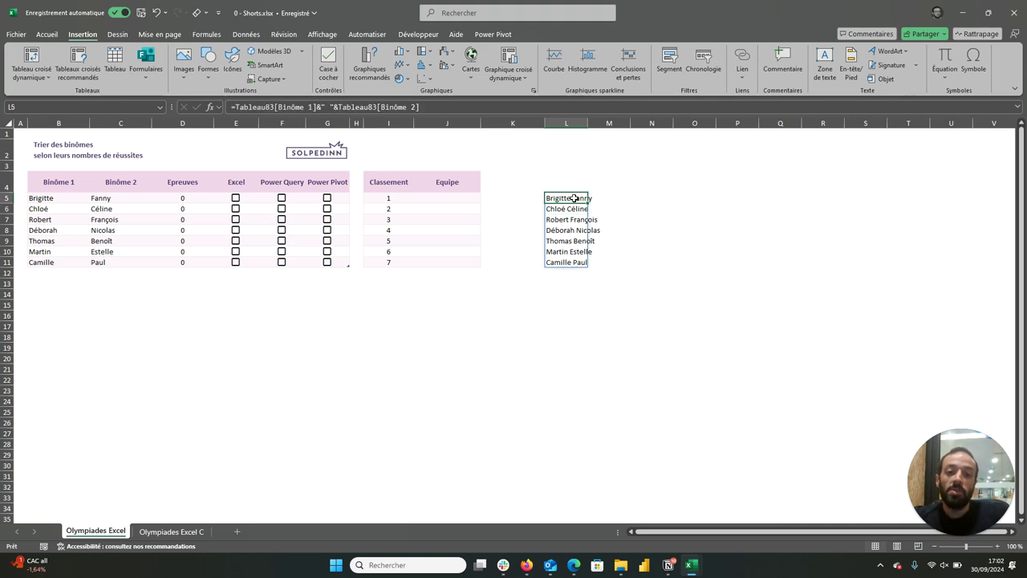
Delete the joined-names test list and start =TRIERPAR( in Equipe cell J5
{"action": "left_click", "coordinate": [574, 199]}
{"action": "key", "text": "Delete"}
{"action": "left_click", "coordinate": [438, 198]}
{"action": "type", "text": "="}
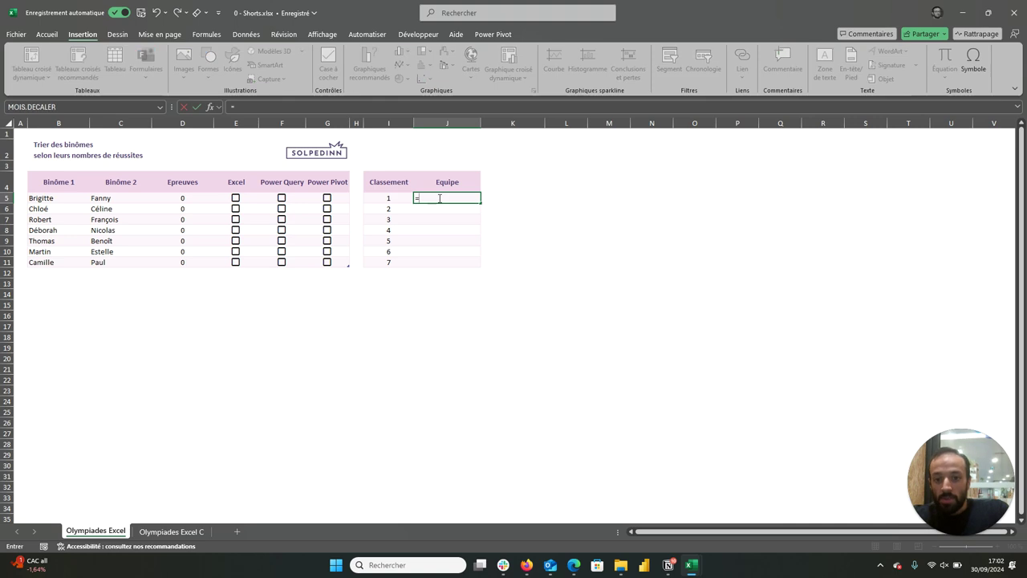
{"action": "type", "text": "TRIE"}
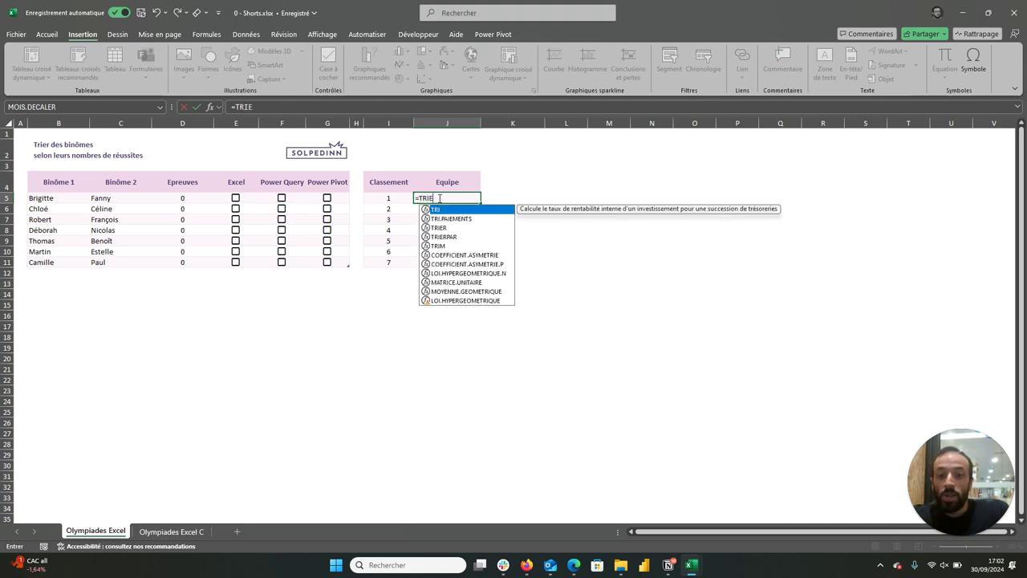
{"action": "type", "text": "RPAR"}
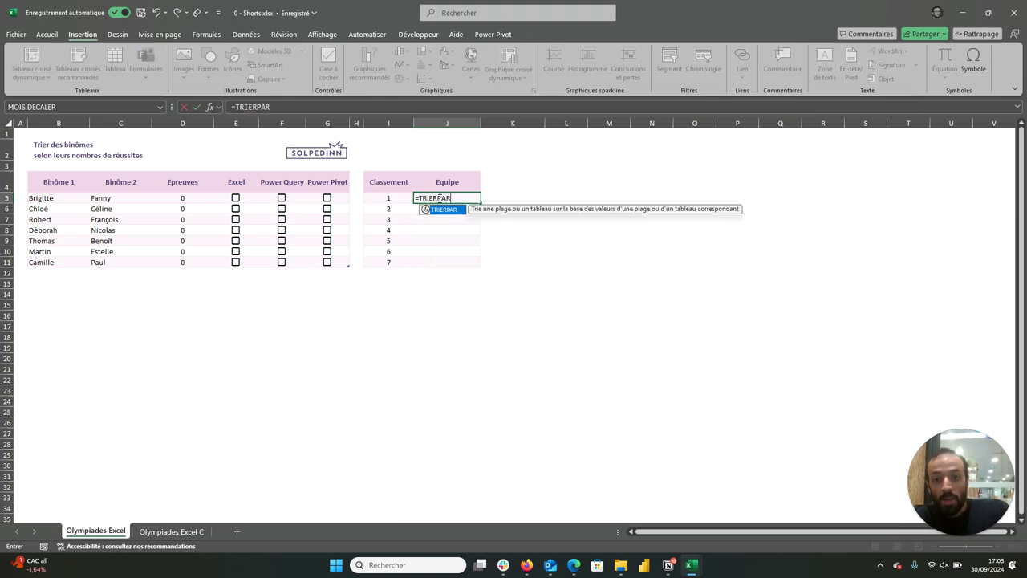
{"action": "type", "text": "("}
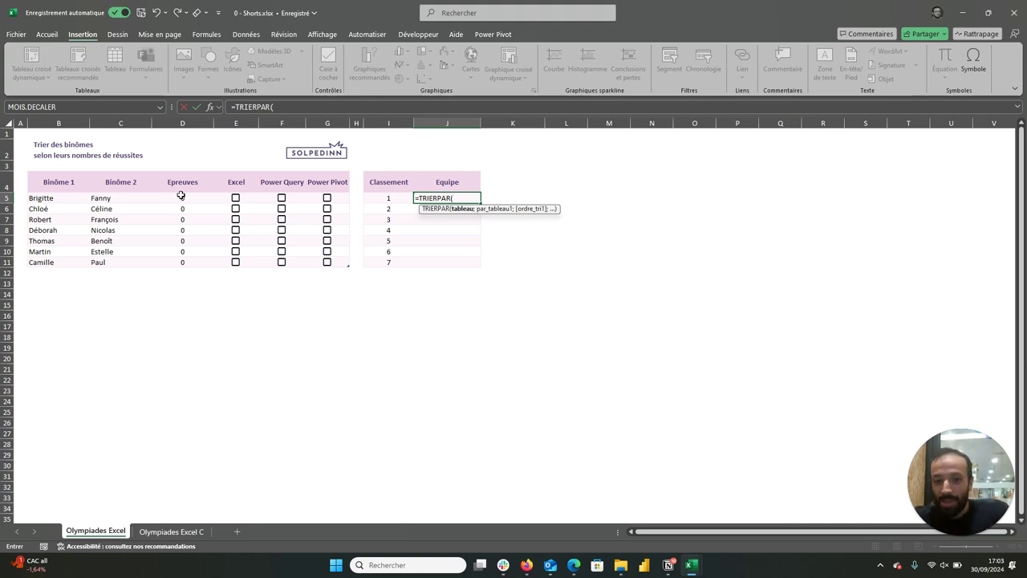
Point TRIERPAR's first argument at the Binôme 1 column
{"action": "left_click", "coordinate": [52, 199]}
Finish =TRIERPAR(Binôme 1&" et "&Binôme 2;Tableau83[Epreuves];-1) to list pairs sorted by Epreuves descending
{"action": "left_click_drag", "start_coordinate": [53, 199], "coordinate": [42, 261]}
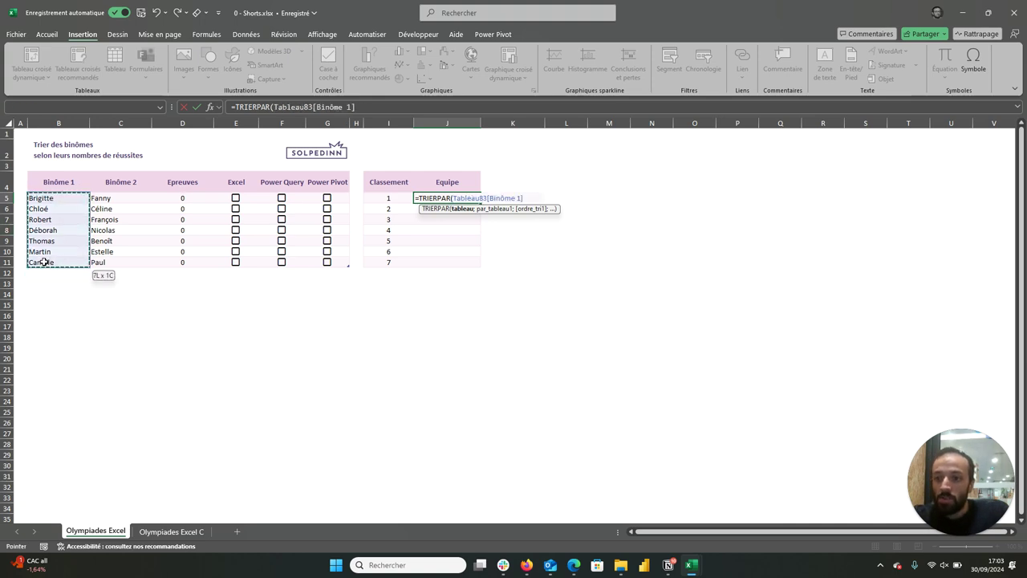
{"action": "type", "text": "&\" et"}
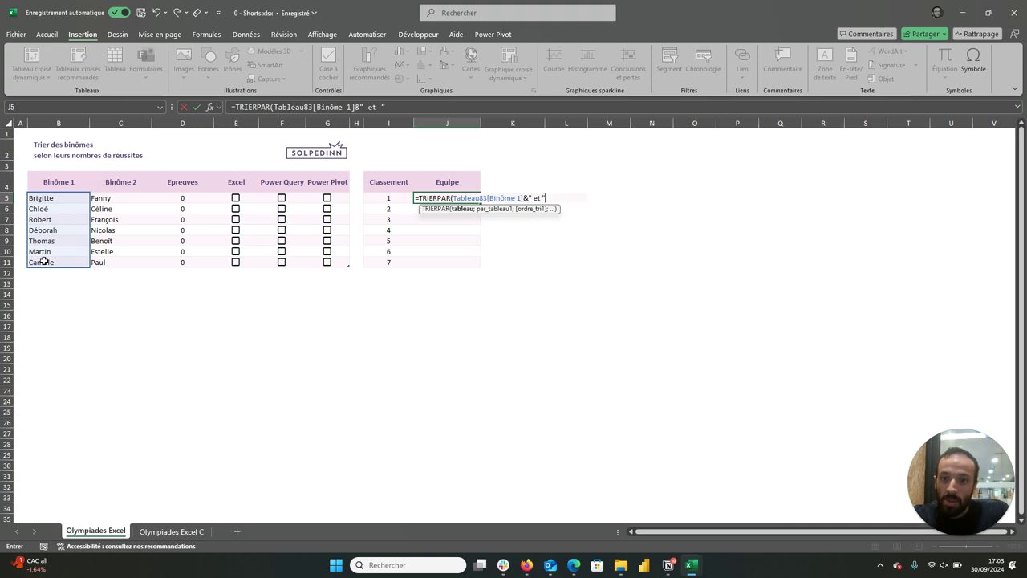
{"action": "type", "text": "&"}
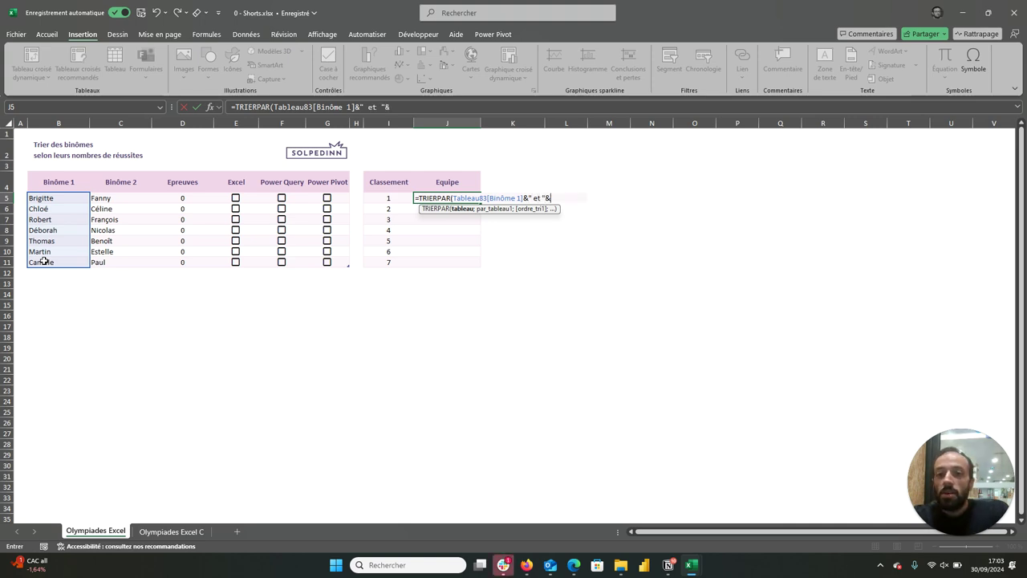
{"action": "left_click_drag", "start_coordinate": [99, 198], "coordinate": [102, 261]}
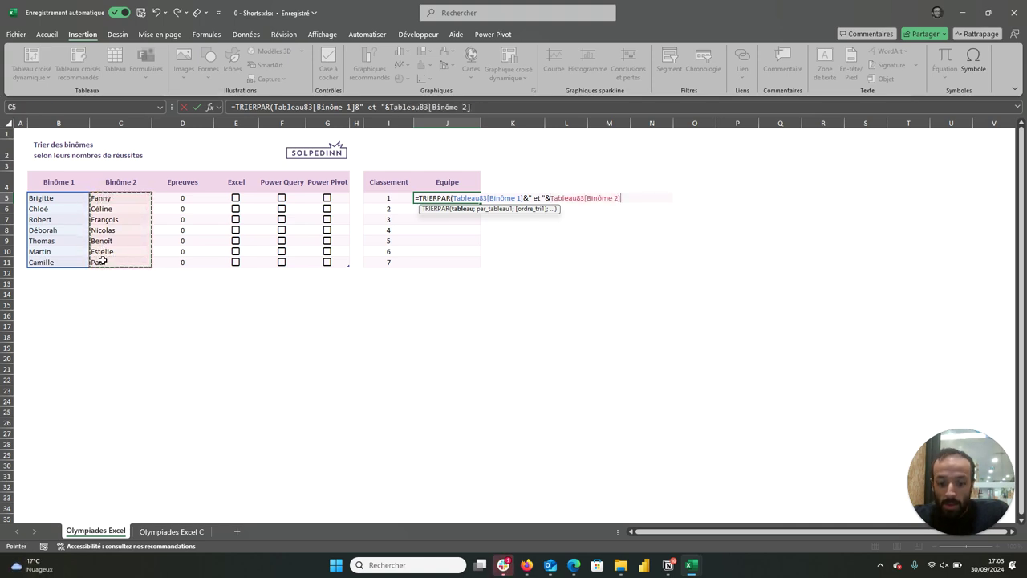
{"action": "type", "text": ";"}
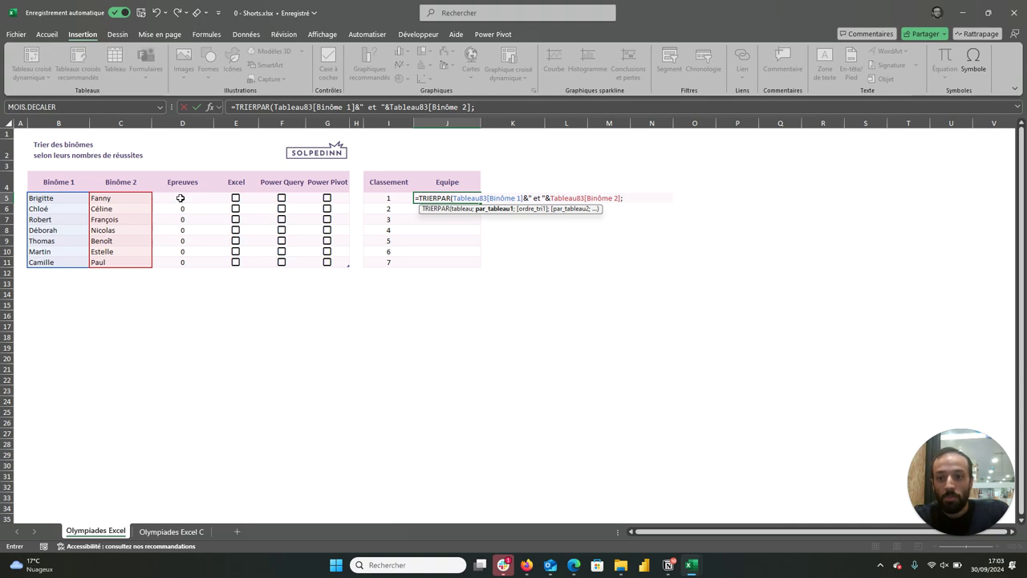
{"action": "left_click_drag", "start_coordinate": [181, 198], "coordinate": [187, 267]}
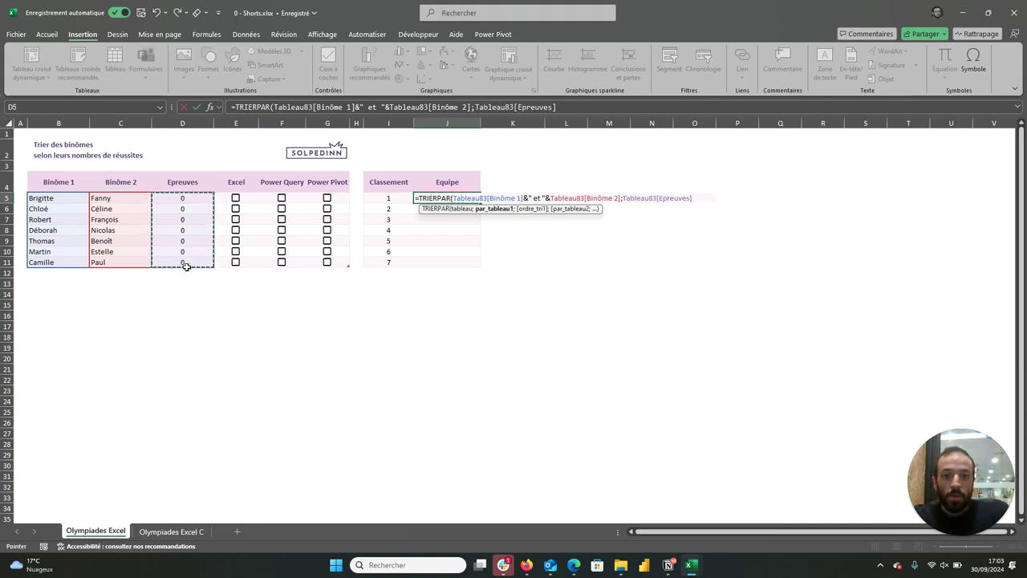
{"action": "type", "text": ";-1"}
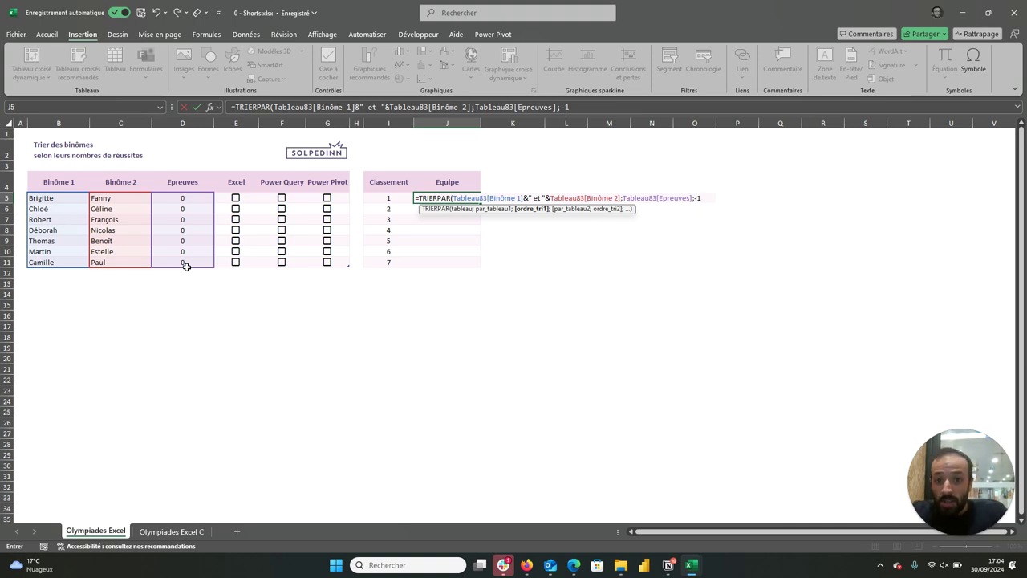
{"action": "type", "text": ")"}
{"action": "key", "text": "Return"}
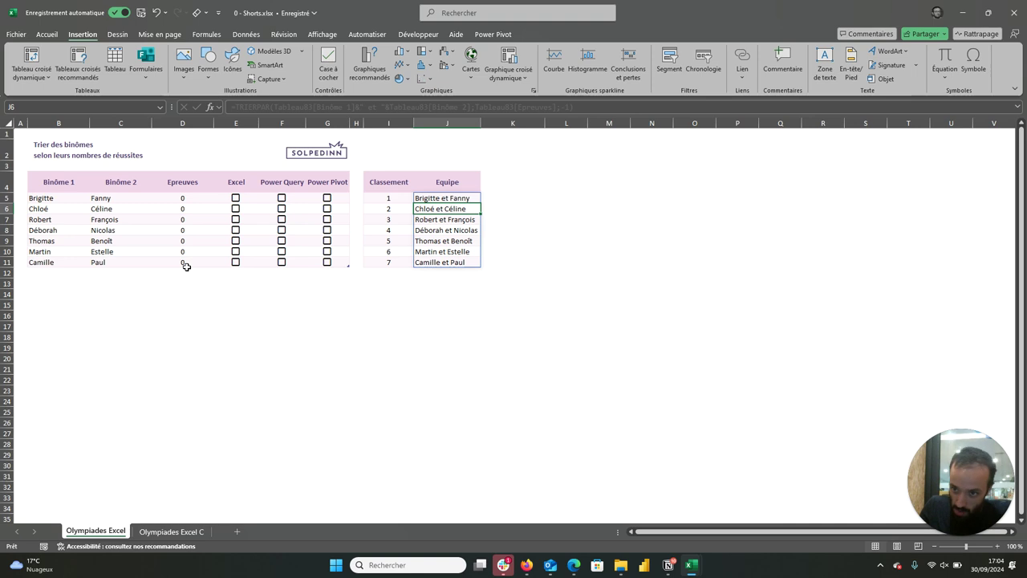
Tick Excel, Power Query and Power Pivot for the row 10 pair, giving them 3
{"action": "left_click_drag", "start_coordinate": [40, 199], "coordinate": [115, 197]}
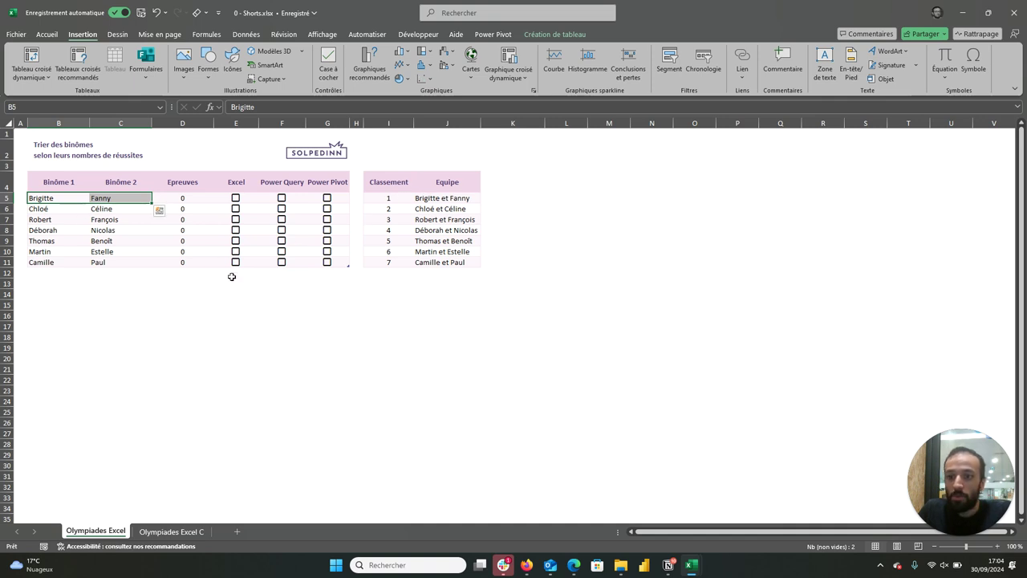
{"action": "left_click", "coordinate": [357, 325]}
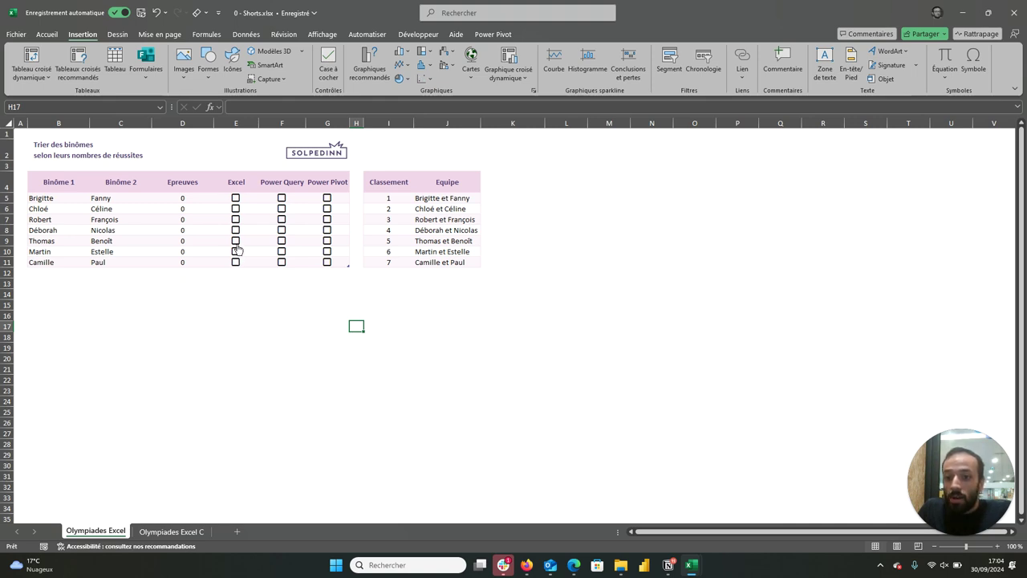
{"action": "left_click", "coordinate": [235, 252]}
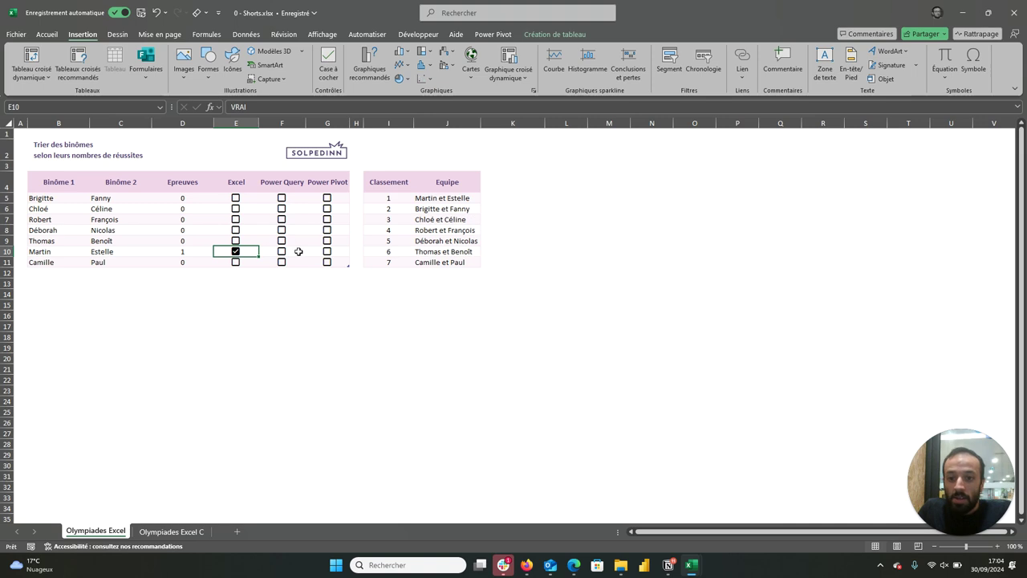
{"action": "left_click", "coordinate": [281, 251]}
{"action": "left_click", "coordinate": [327, 252]}
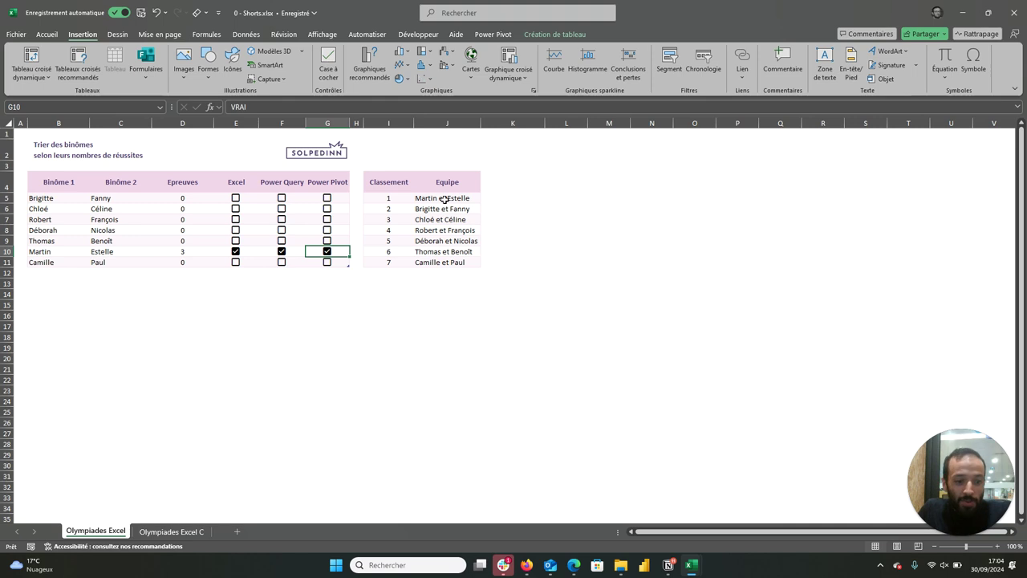
Tick Excel and Power Query for row 8's pair and Power Query for row 6's pair
{"action": "left_click", "coordinate": [236, 230]}
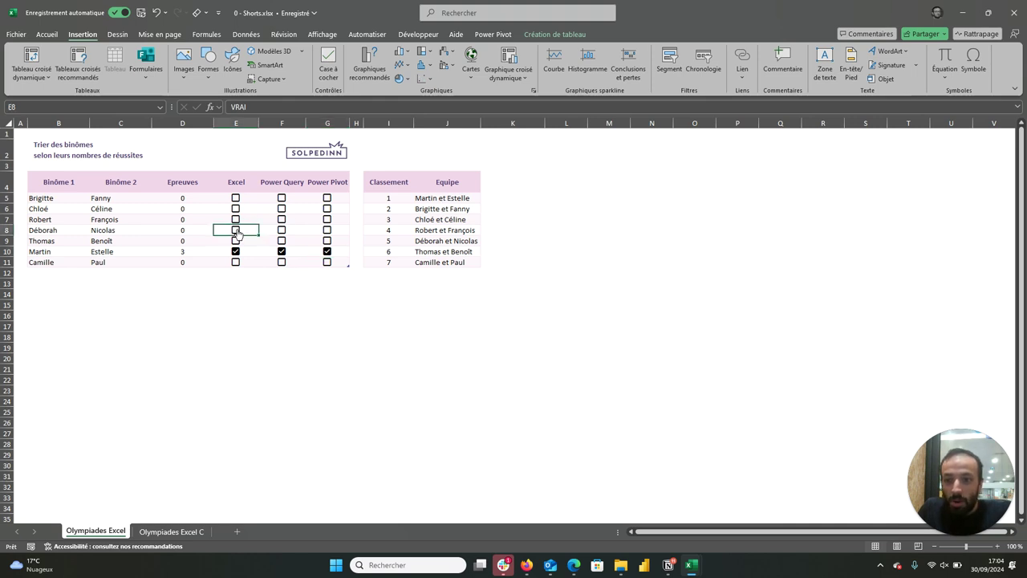
{"action": "left_click", "coordinate": [282, 231]}
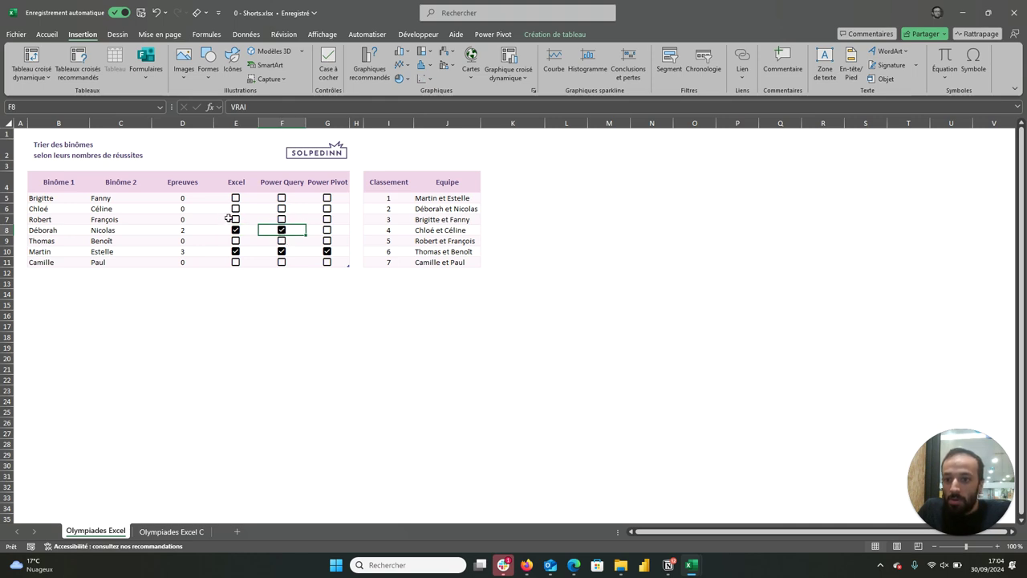
{"action": "left_click", "coordinate": [282, 209]}
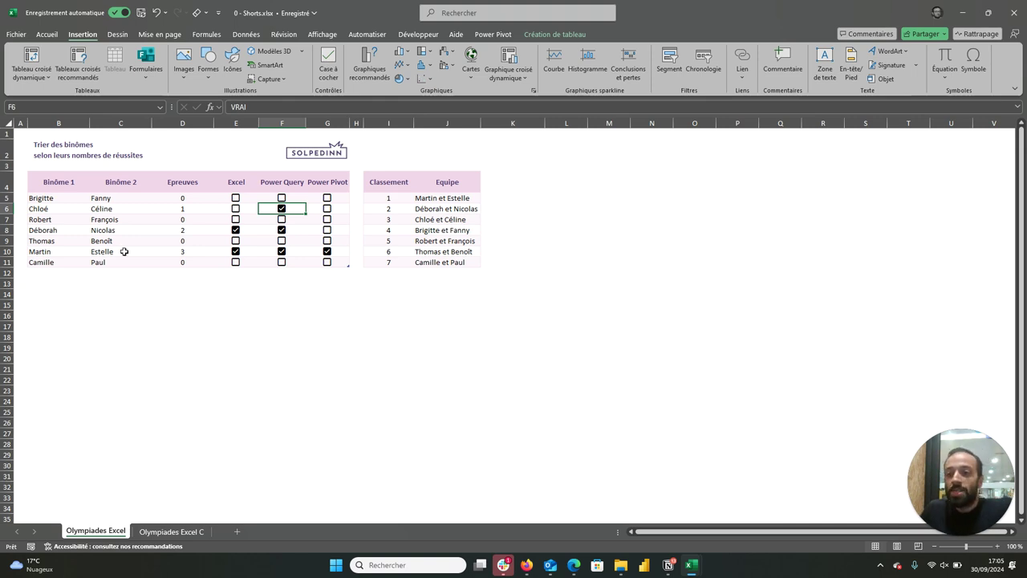
{"action": "mouse_move", "coordinate": [45, 199]}
{"action": "left_mouse_down"}
{"action": "mouse_move", "coordinate": [99, 275]}
{"action": "mouse_move", "coordinate": [102, 265]}
{"action": "left_mouse_up"}
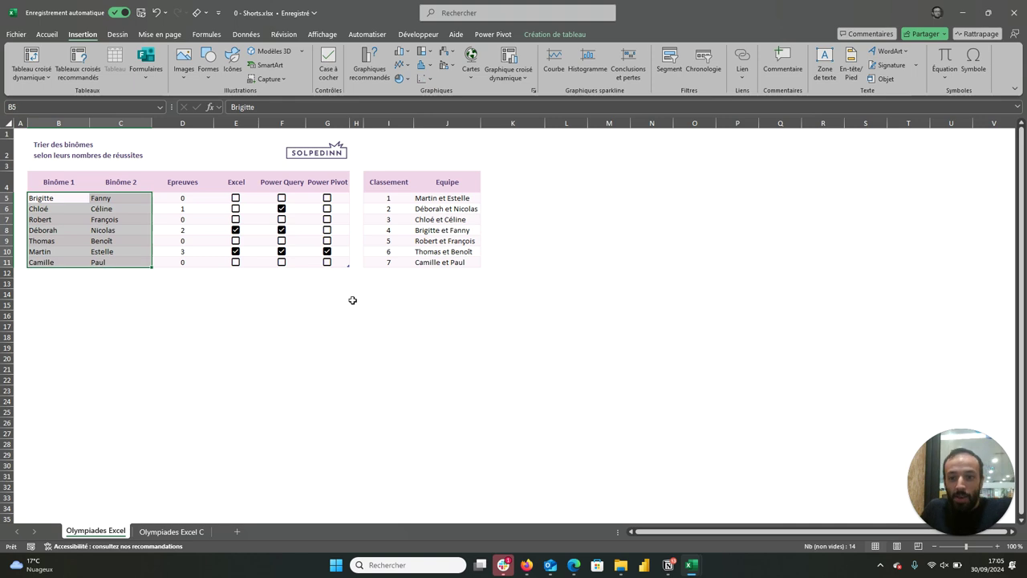